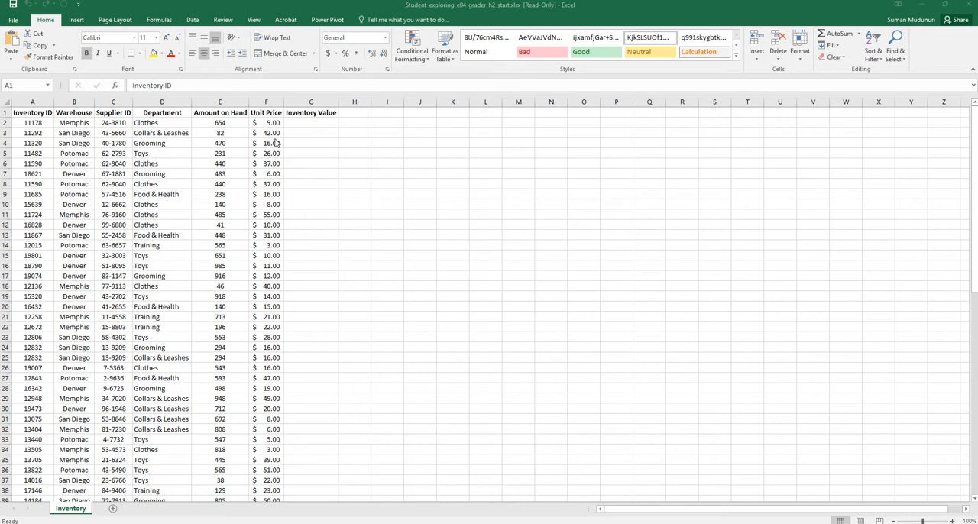
Examine the column headings in row 1 and browse the inventory records below them.
{"action": "left_click", "coordinate": [53, 126]}
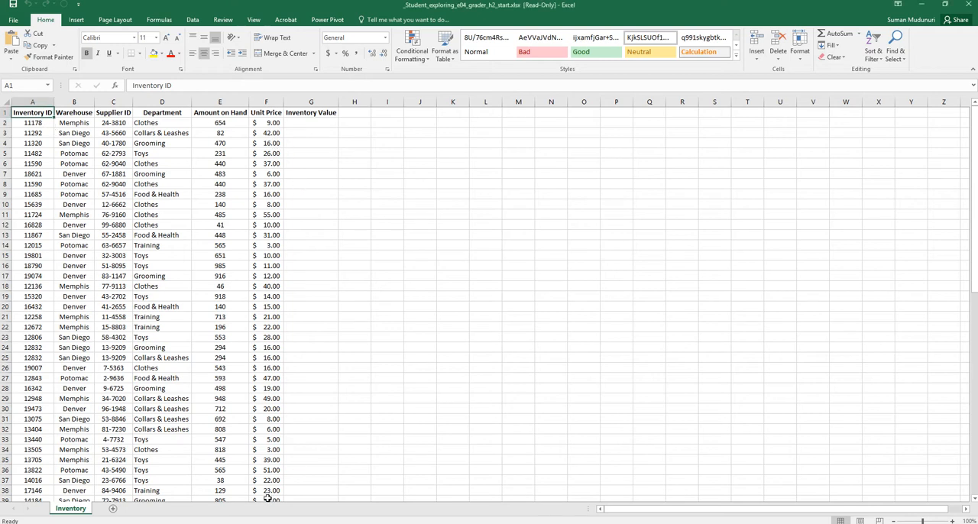
{"action": "scroll", "coordinate": [268, 498], "scroll_direction": "down", "scroll_amount": 1}
{"action": "scroll", "coordinate": [49, 121], "scroll_direction": "up", "scroll_amount": 1}
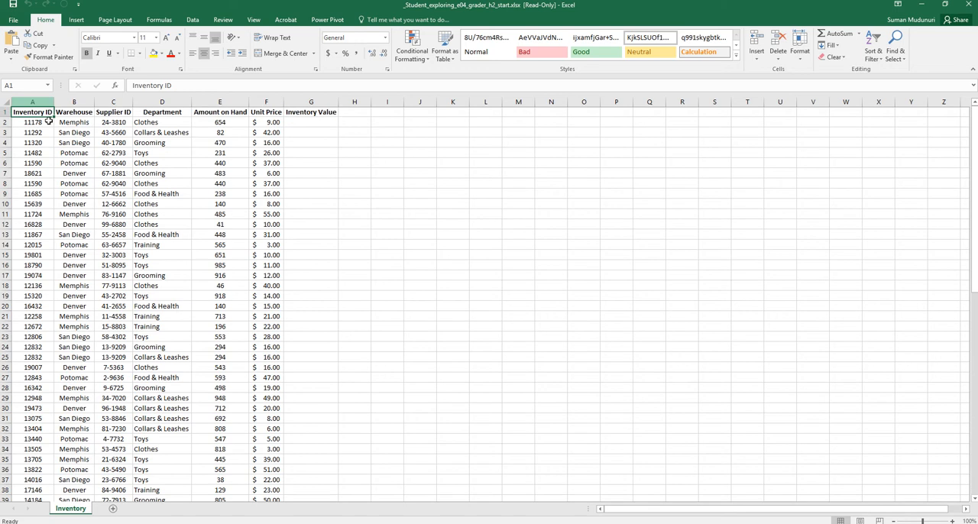
{"action": "left_click", "coordinate": [4, 112]}
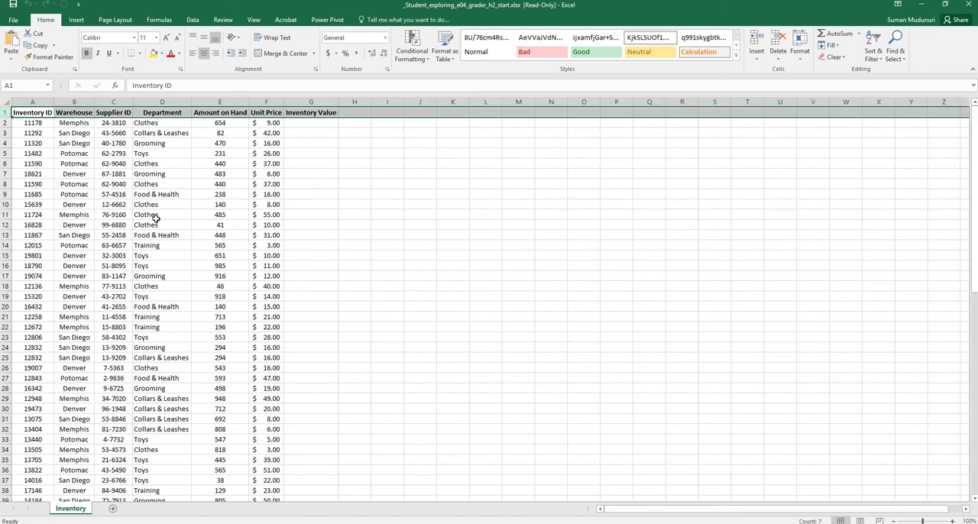
{"action": "scroll", "coordinate": [182, 240], "scroll_direction": "down", "scroll_amount": 2}
{"action": "scroll", "coordinate": [182, 240], "scroll_direction": "up", "scroll_amount": 2}
{"action": "left_click_drag", "start_coordinate": [35, 113], "coordinate": [315, 113]}
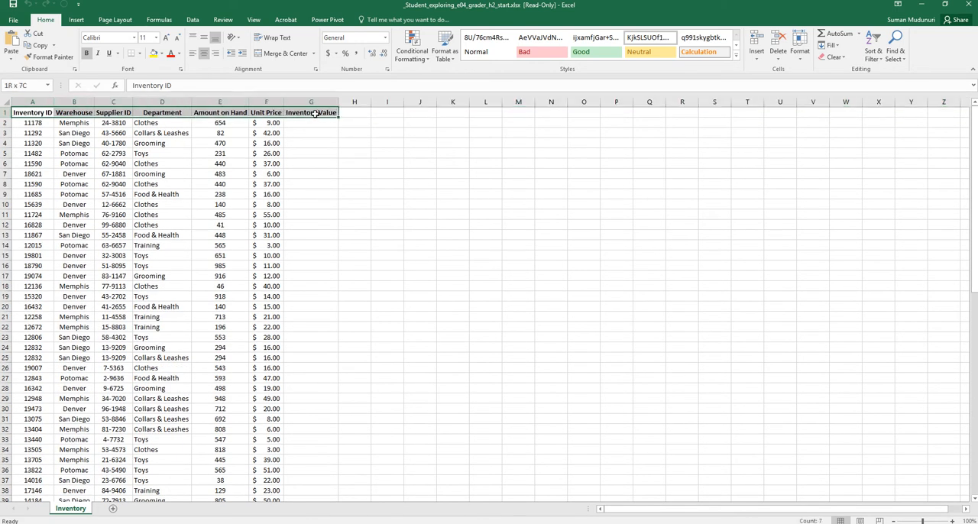
{"action": "scroll", "coordinate": [268, 468], "scroll_direction": "down", "scroll_amount": 3}
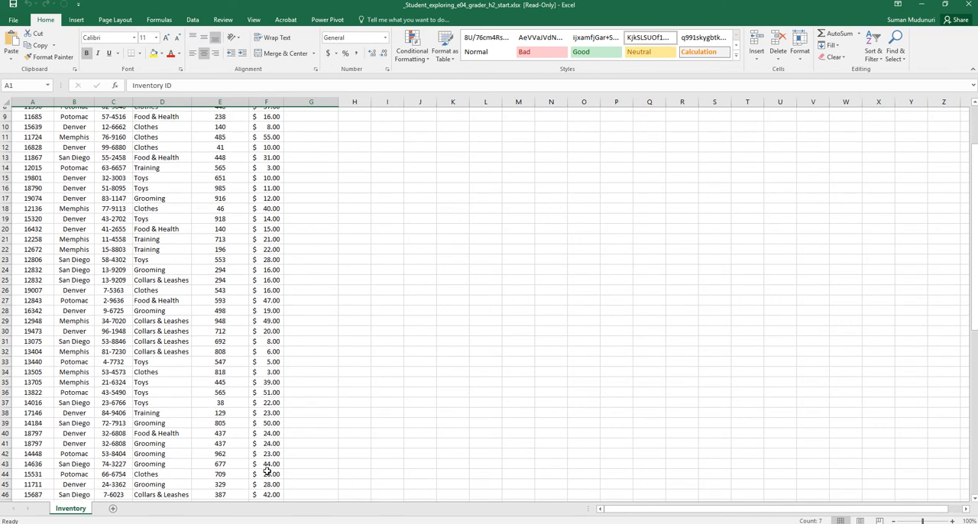
{"action": "scroll", "coordinate": [267, 470], "scroll_direction": "down", "scroll_amount": 1}
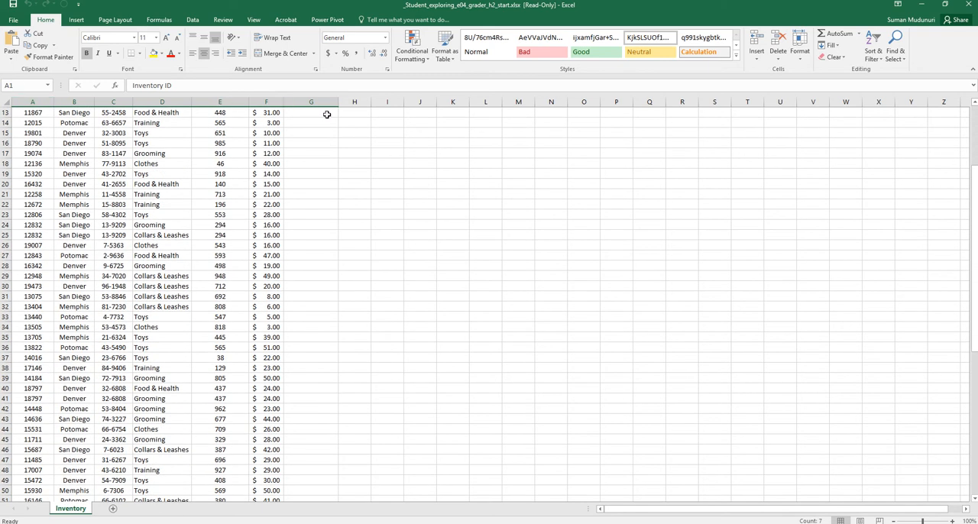
{"action": "scroll", "coordinate": [247, 231], "scroll_direction": "up", "scroll_amount": 4}
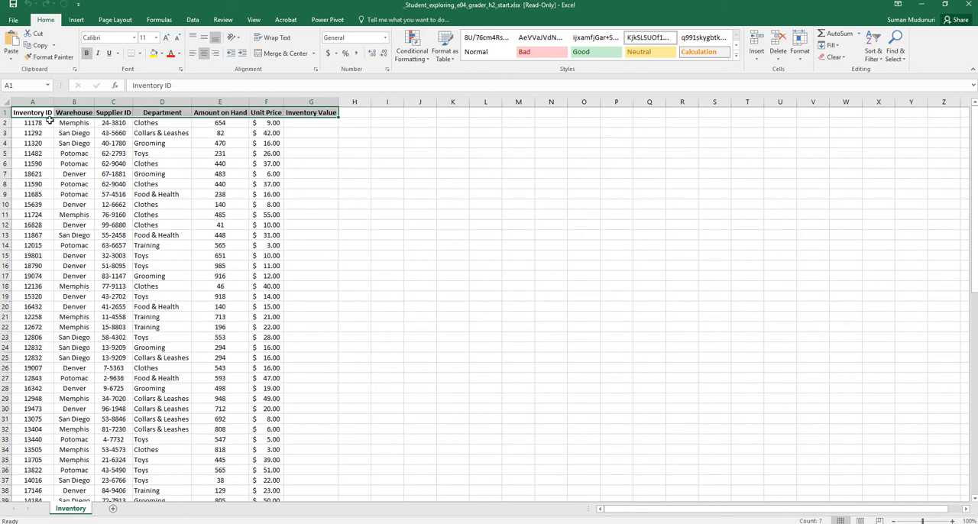
{"action": "left_click_drag", "start_coordinate": [34, 112], "coordinate": [400, 112]}
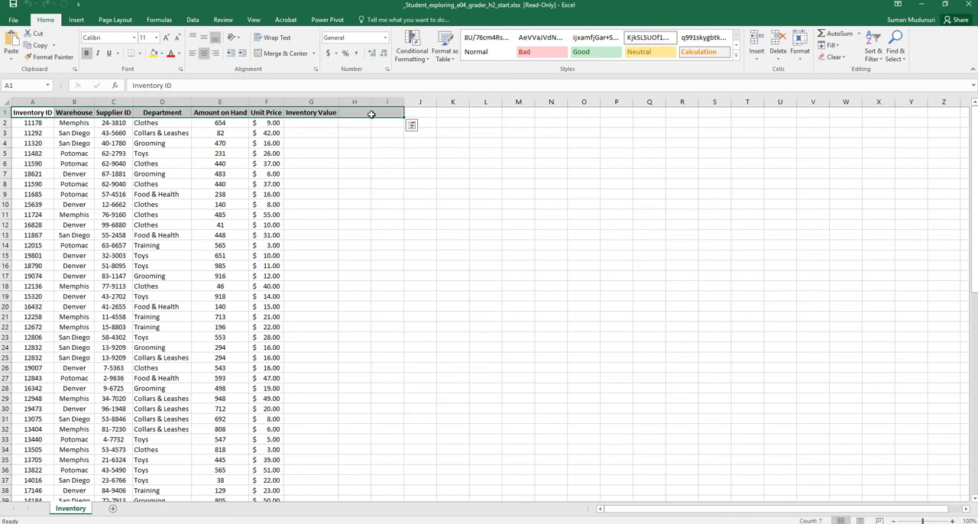
Freeze the top row of the Inventory sheet and check that the headings stay in view down the records.
{"action": "left_click", "coordinate": [33, 122]}
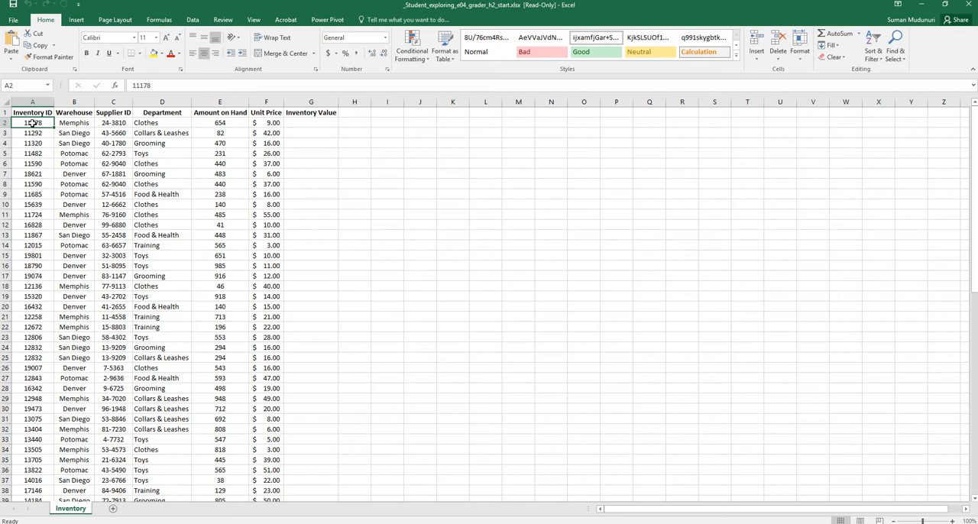
{"action": "left_click", "coordinate": [255, 20]}
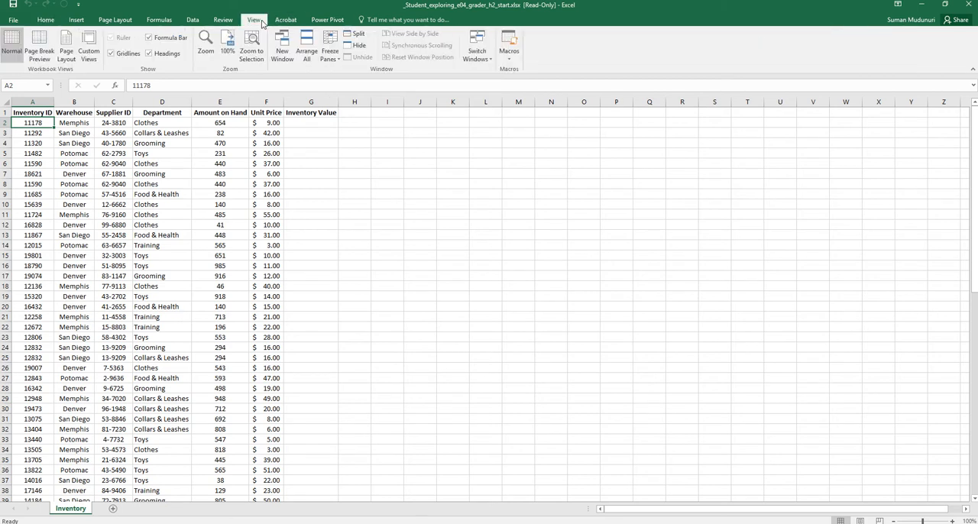
{"action": "left_click", "coordinate": [339, 63]}
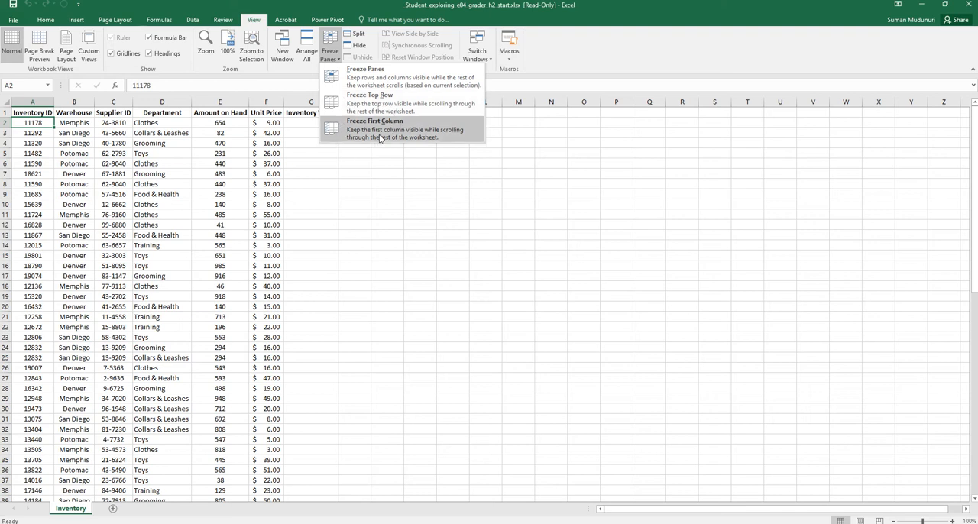
{"action": "left_click", "coordinate": [398, 108]}
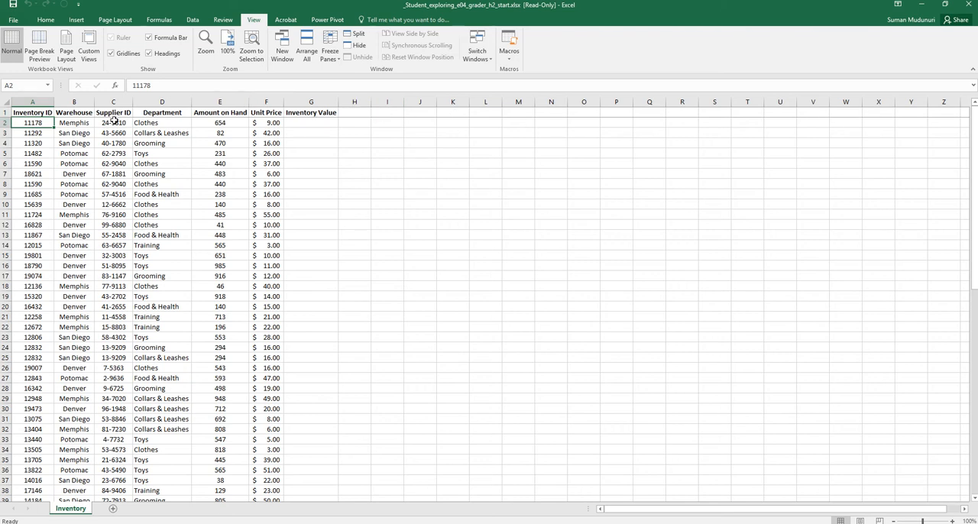
{"action": "scroll", "coordinate": [111, 365], "scroll_direction": "down", "scroll_amount": 1}
{"action": "scroll", "coordinate": [236, 464], "scroll_direction": "down", "scroll_amount": 8}
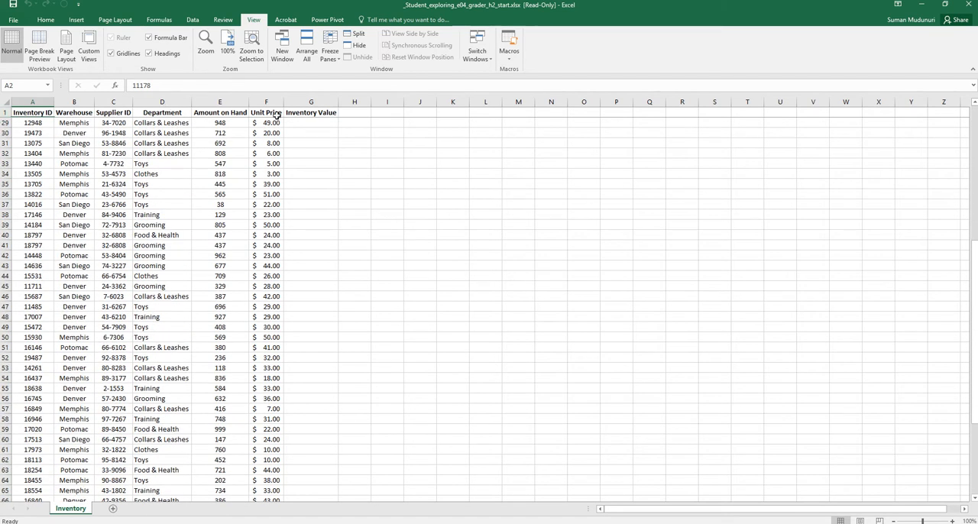
{"action": "scroll", "coordinate": [192, 290], "scroll_direction": "up", "scroll_amount": 5}
{"action": "scroll", "coordinate": [192, 290], "scroll_direction": "up", "scroll_amount": 4}
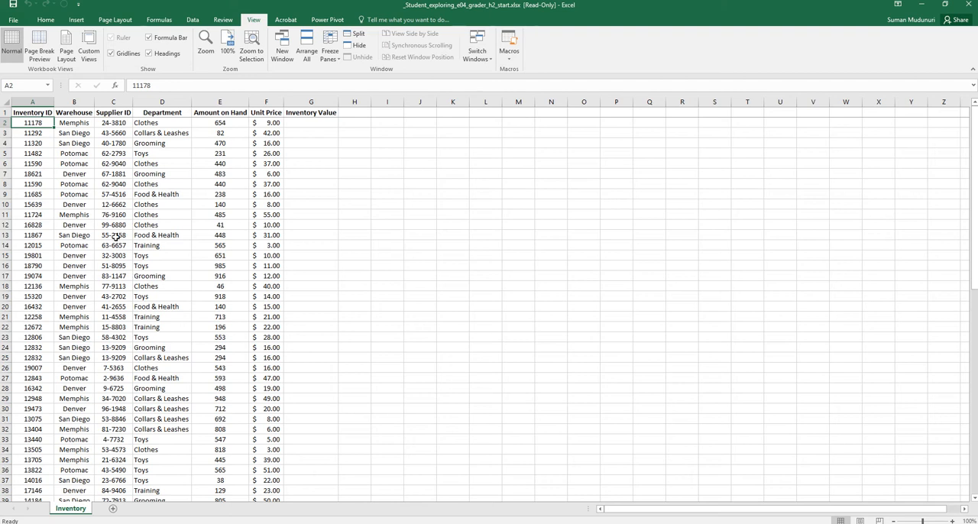
Convert the range A1:G79 into a table, with its first row as headers.
{"action": "left_click", "coordinate": [17, 111]}
{"action": "left_click_drag", "start_coordinate": [16, 111], "coordinate": [293, 480]}
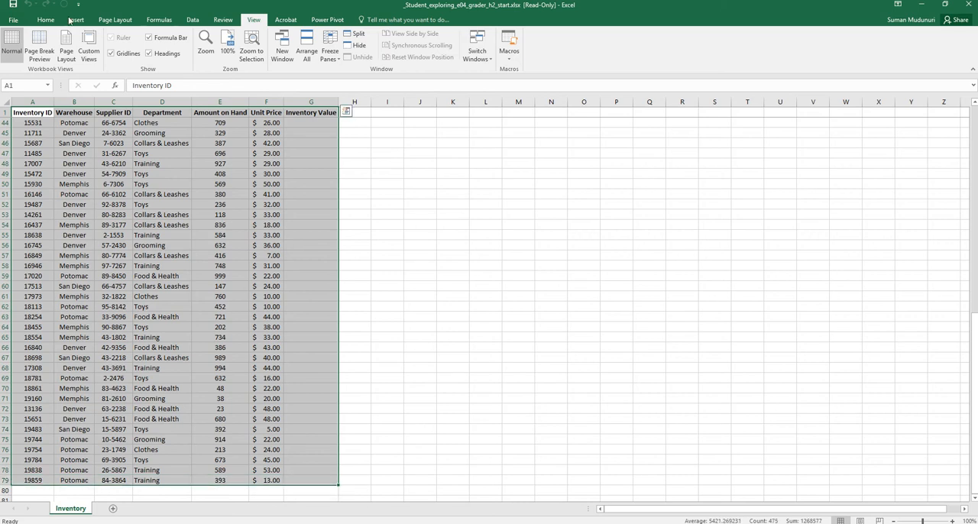
{"action": "left_click", "coordinate": [47, 20]}
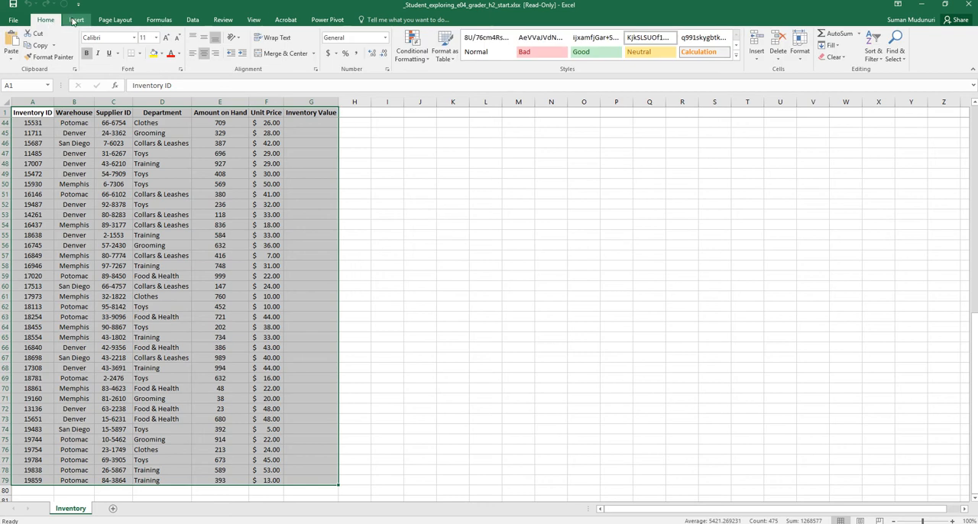
{"action": "left_click", "coordinate": [76, 20]}
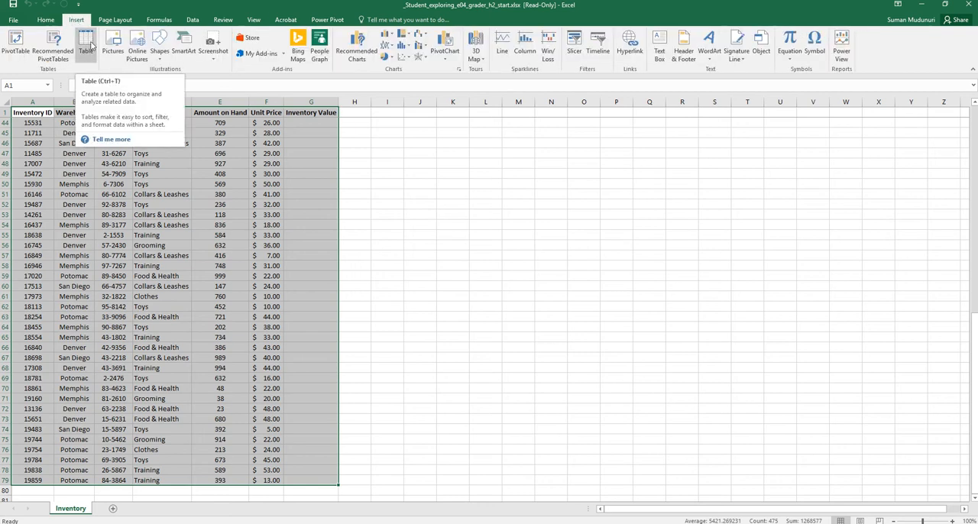
{"action": "left_click", "coordinate": [86, 44]}
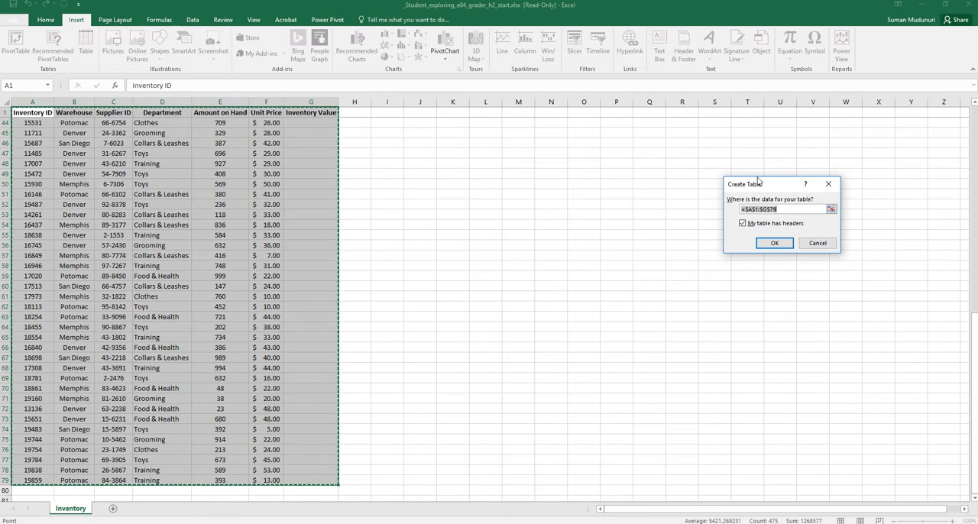
{"action": "left_click_drag", "start_coordinate": [758, 181], "coordinate": [334, 178]}
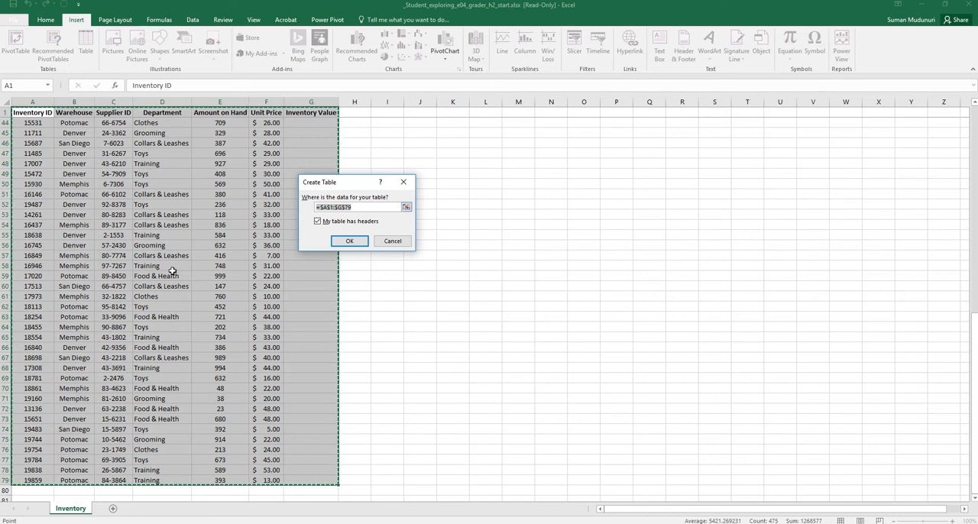
{"action": "left_click", "coordinate": [362, 241]}
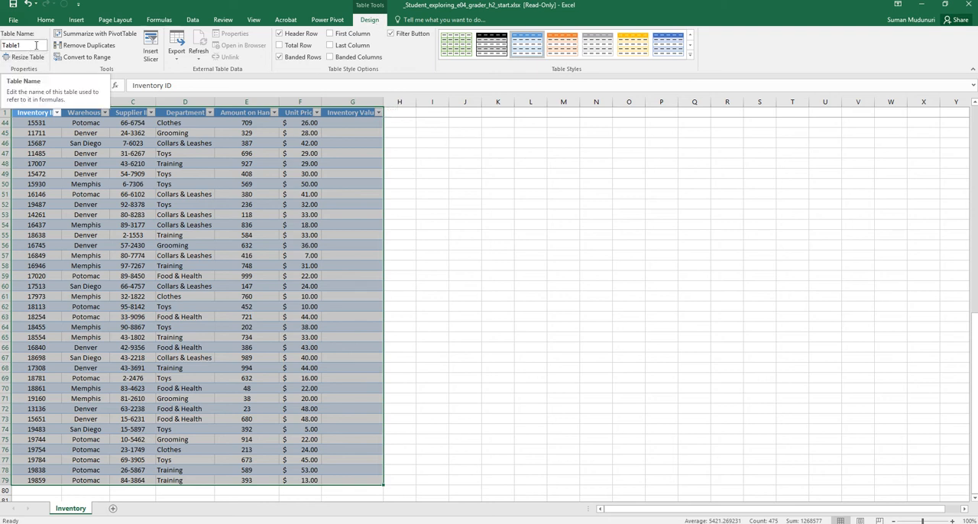
Name the table Inventory2018 and apply the orange banded style from the first row of the Medium table styles.
{"action": "left_click", "coordinate": [36, 46]}
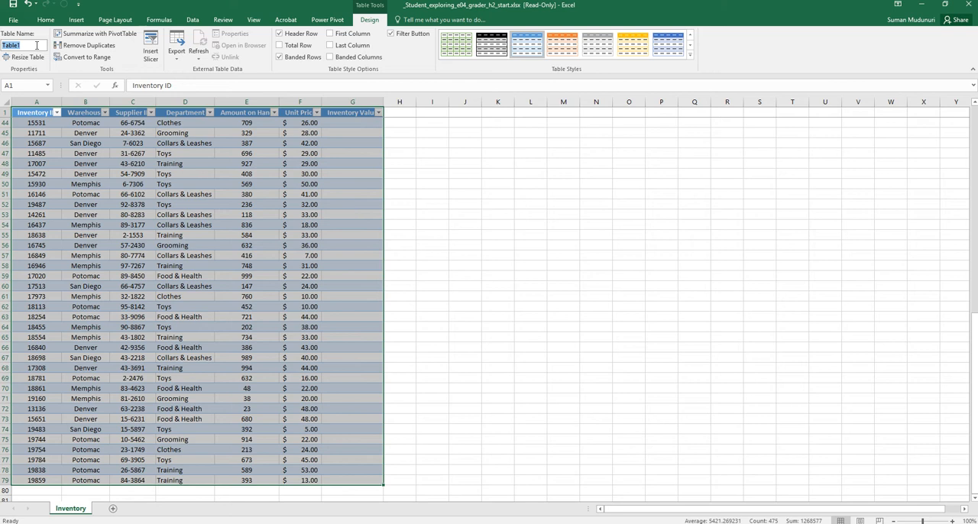
{"action": "type", "text": "Inventory2018"}
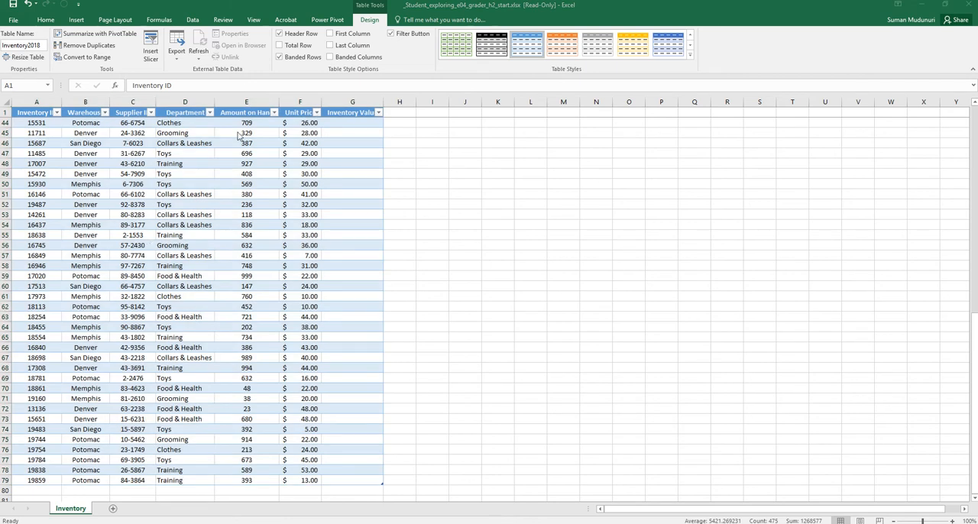
{"action": "left_click", "coordinate": [690, 55]}
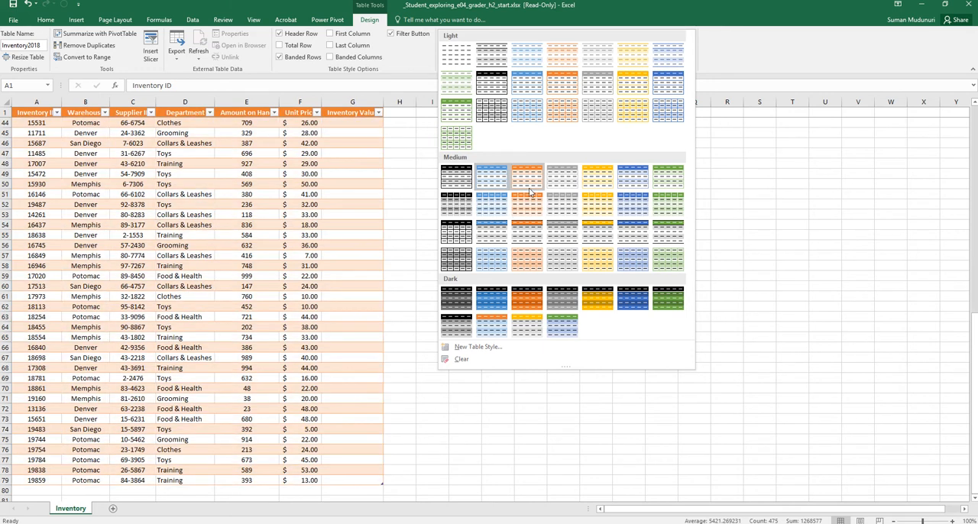
{"action": "left_click", "coordinate": [531, 189]}
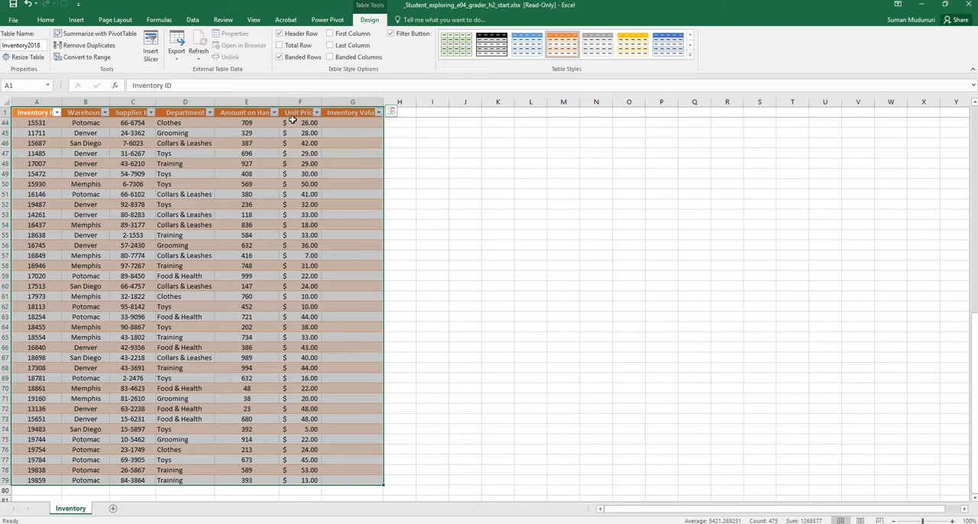
{"action": "left_click", "coordinate": [123, 122]}
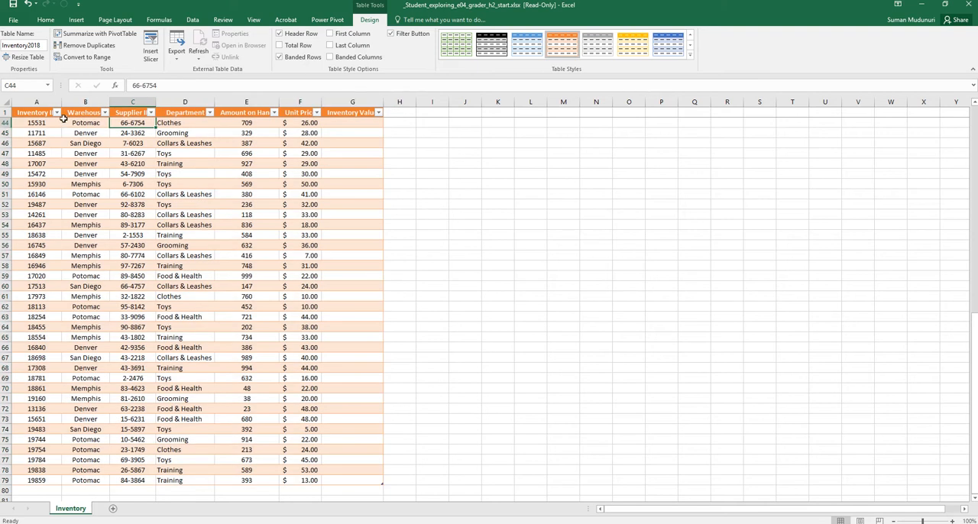
{"action": "scroll", "coordinate": [92, 225], "scroll_direction": "up", "scroll_amount": 14}
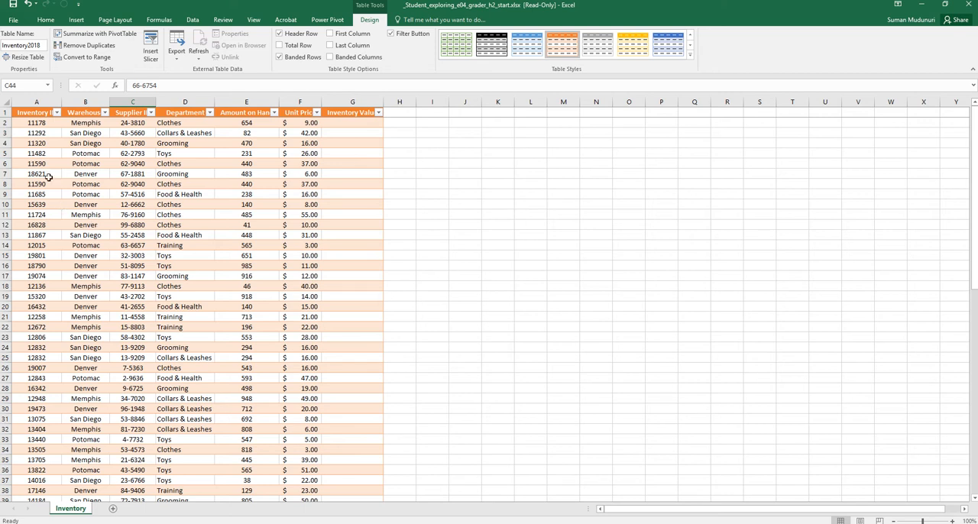
{"action": "left_click", "coordinate": [56, 116]}
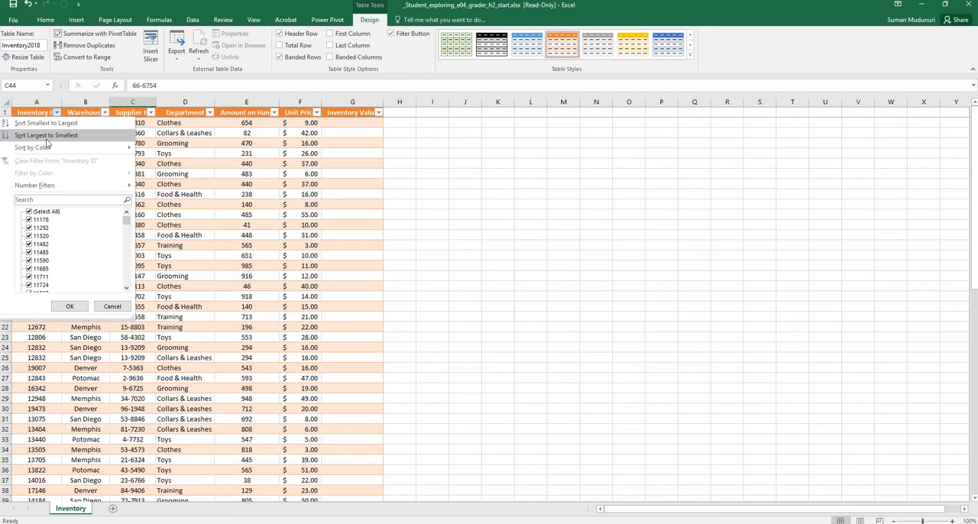
{"action": "mouse_move", "coordinate": [44, 150]}
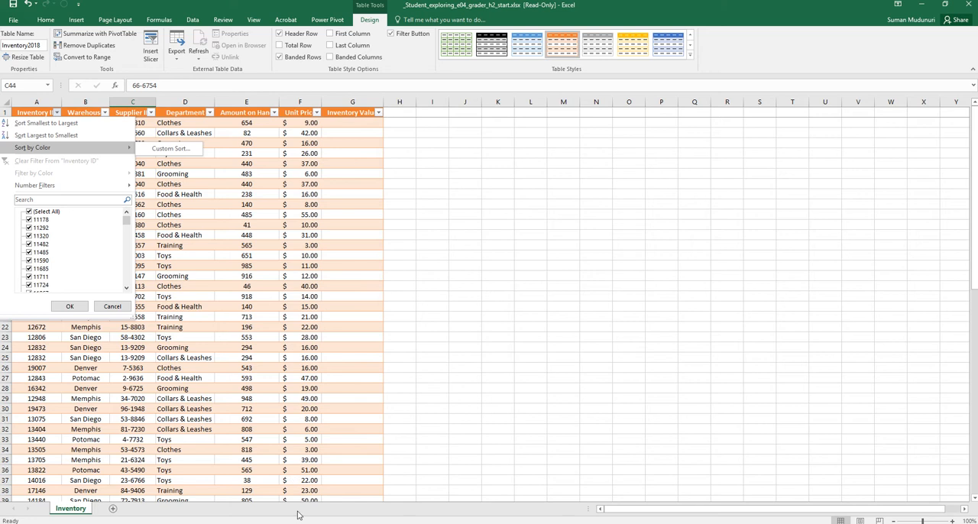
{"action": "left_click", "coordinate": [289, 305]}
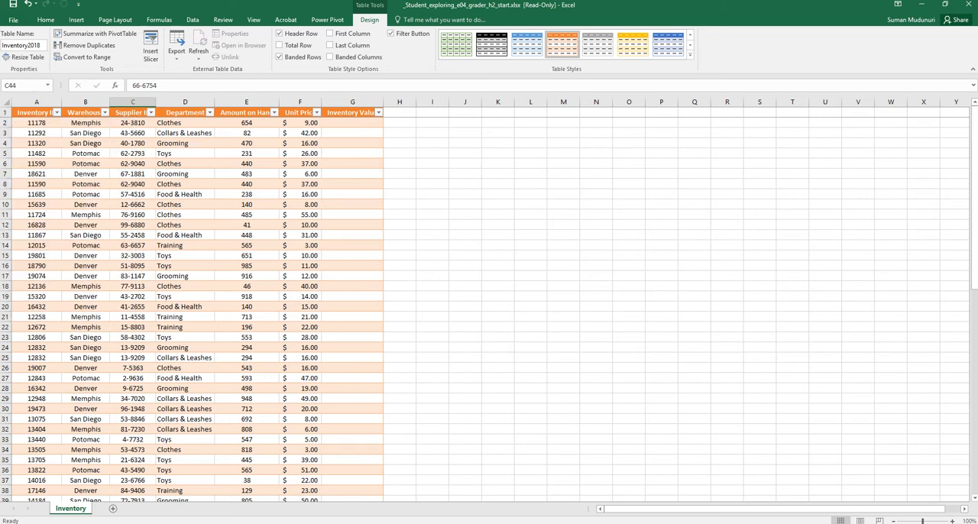
Sort the table by Warehouse from A to Z, and after that by Unit Price from smallest to largest.
{"action": "left_click", "coordinate": [105, 113]}
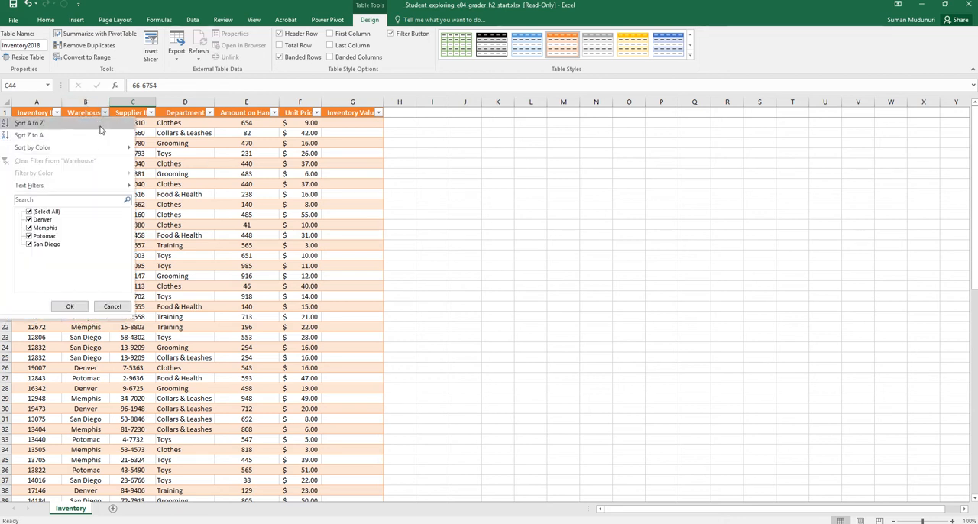
{"action": "left_click", "coordinate": [99, 124]}
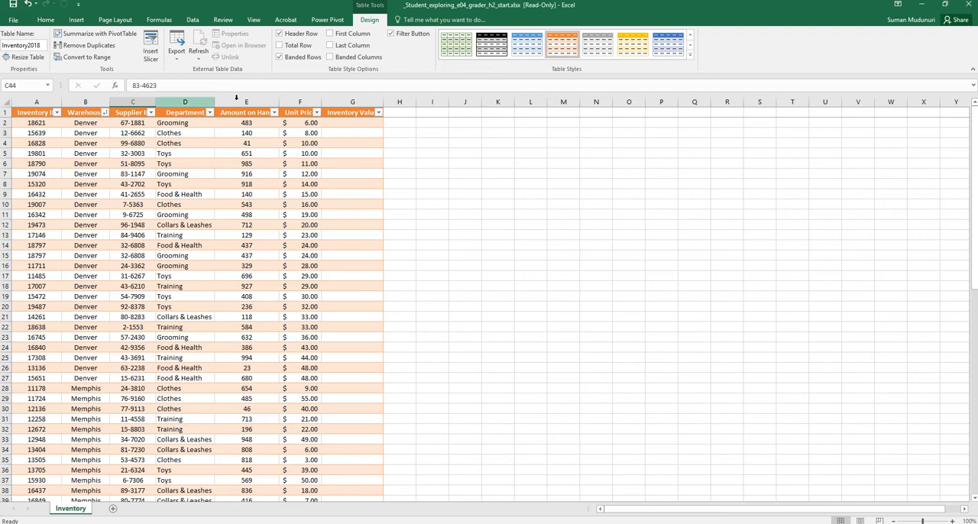
{"action": "left_click", "coordinate": [317, 114]}
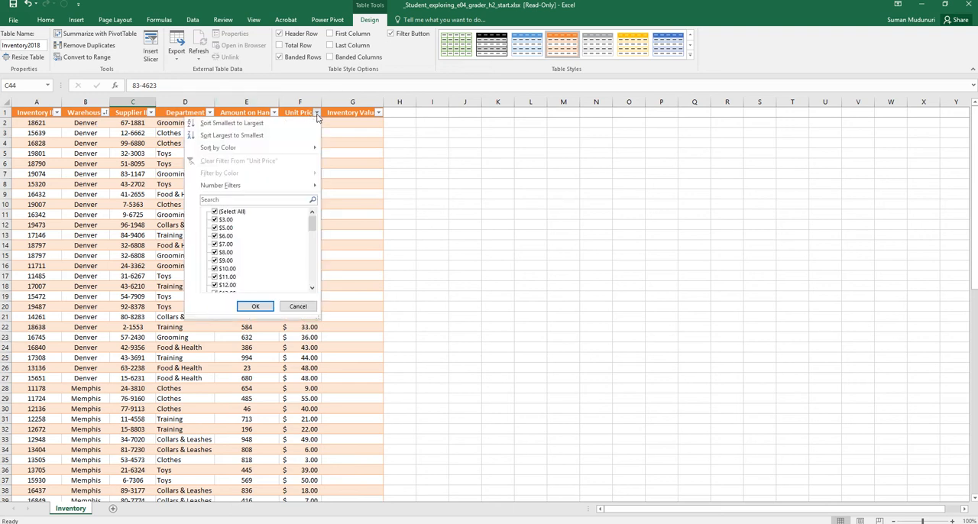
{"action": "left_click", "coordinate": [309, 123]}
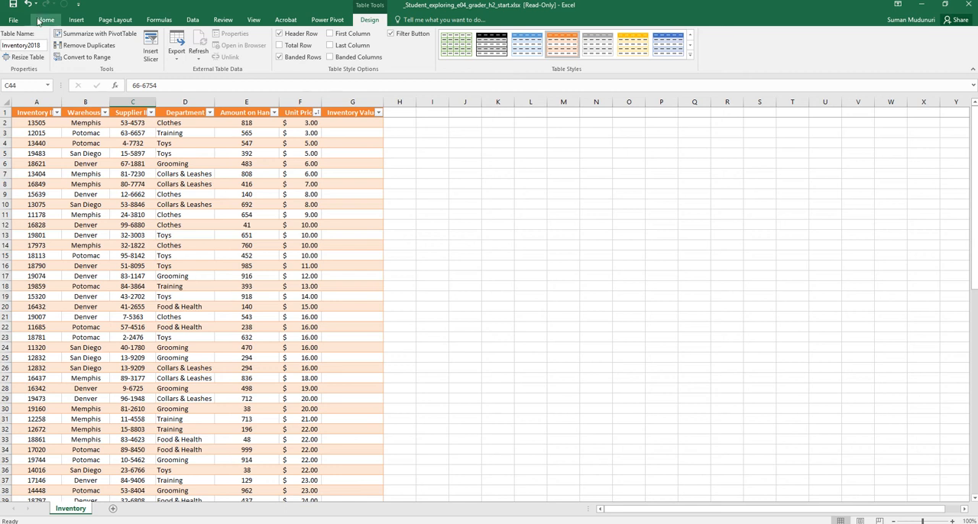
Undo the Unit Price sort and the Warehouse sort of the table.
{"action": "key", "text": "ctrl+z"}
{"action": "left_click_drag", "start_coordinate": [101, 125], "coordinate": [90, 380]}
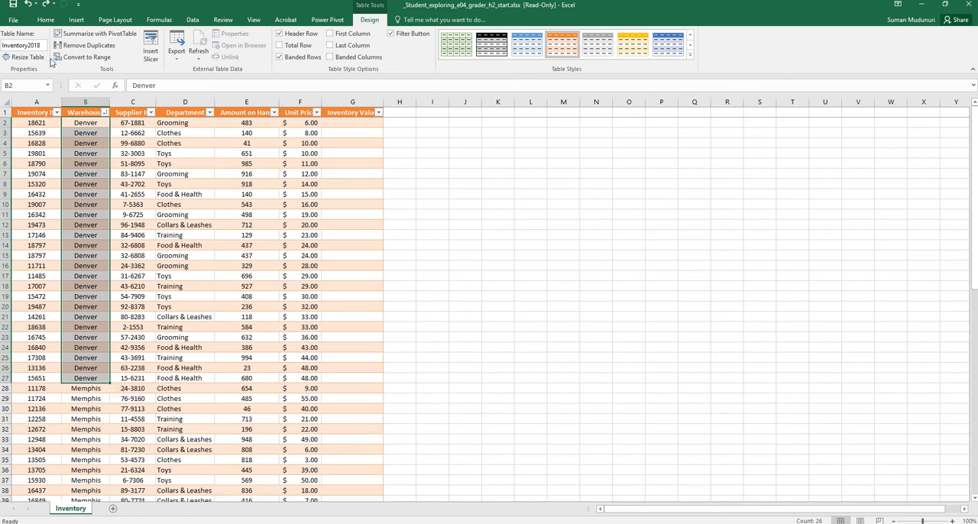
{"action": "left_click", "coordinate": [37, 3]}
{"action": "left_click", "coordinate": [27, 16]}
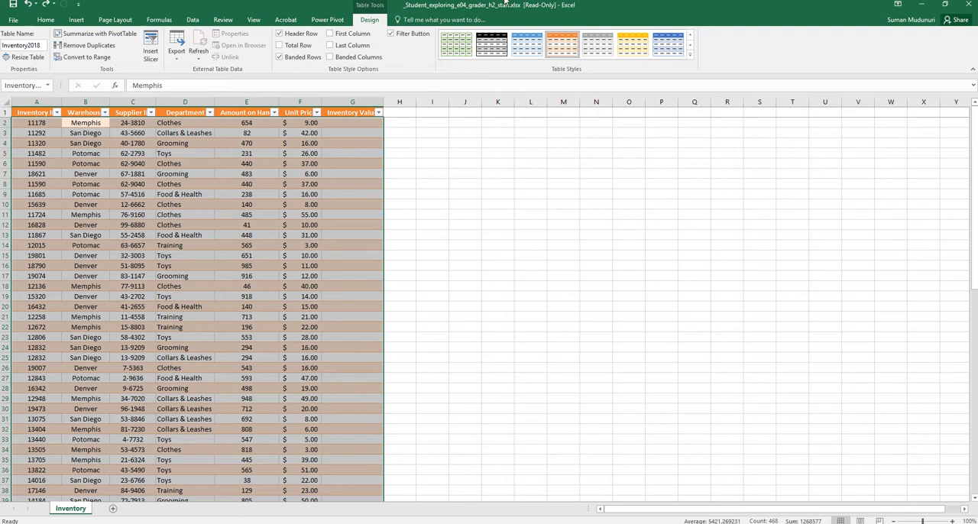
{"action": "mouse_move", "coordinate": [499, 3]}
{"action": "left_click", "coordinate": [422, 25]}
Set up a custom sort of the table whose first level sorts on Warehouse values from A to Z.
{"action": "left_click", "coordinate": [44, 21]}
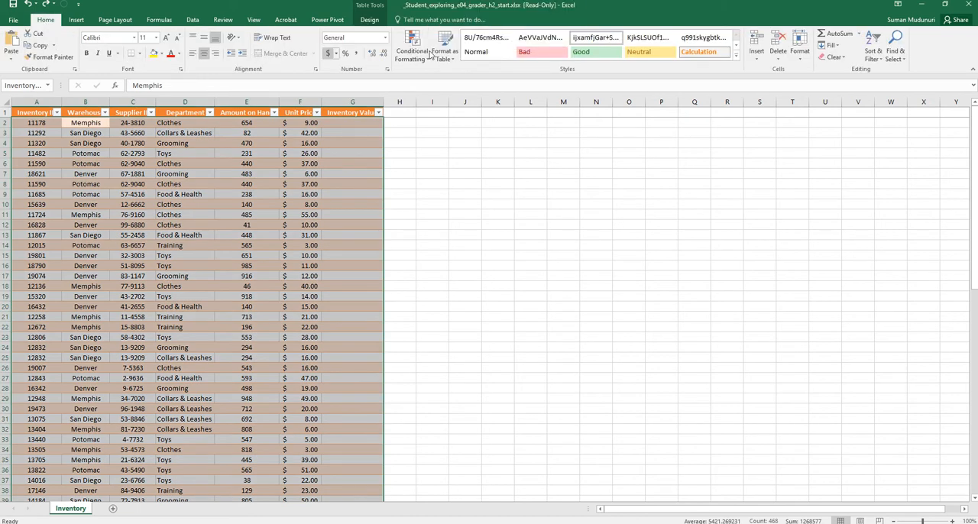
{"action": "left_click", "coordinate": [882, 63]}
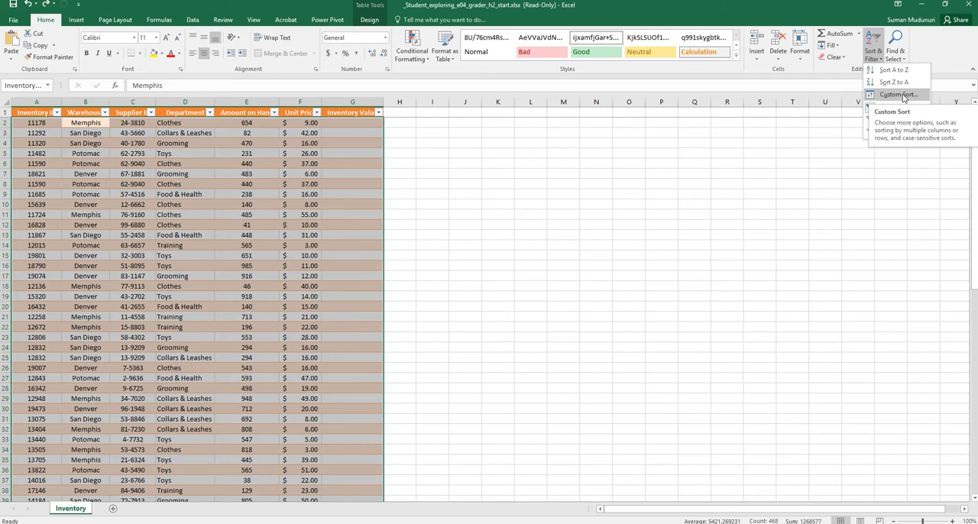
{"action": "right_click", "coordinate": [253, 231]}
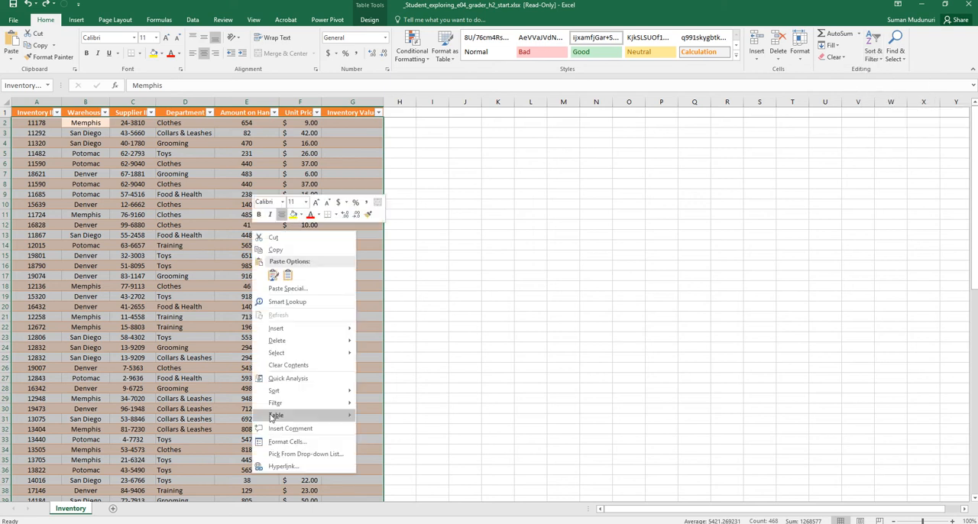
{"action": "mouse_move", "coordinate": [289, 393]}
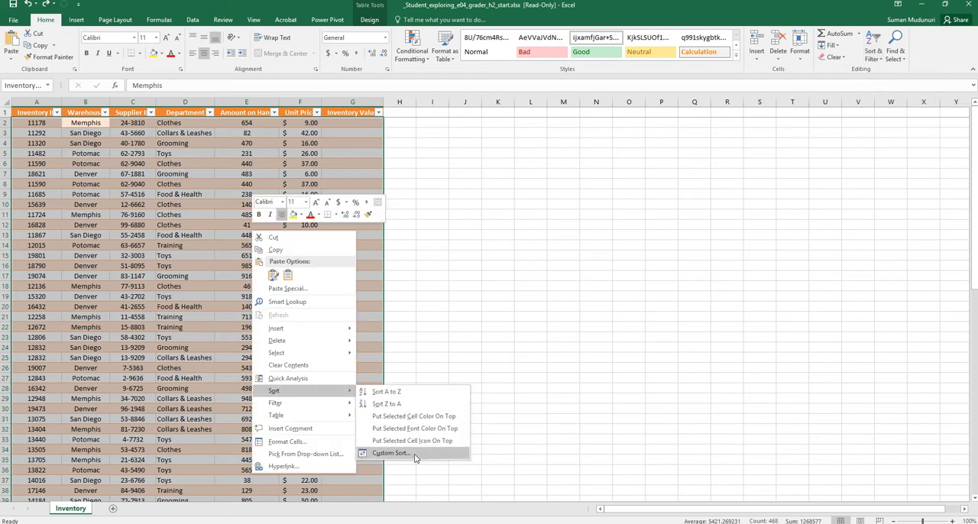
{"action": "left_click", "coordinate": [869, 59]}
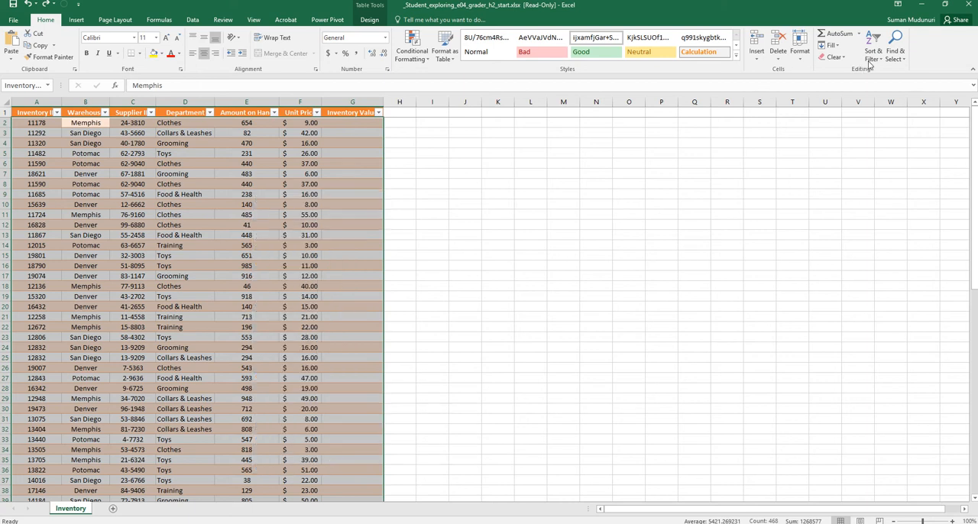
{"action": "left_click", "coordinate": [896, 94]}
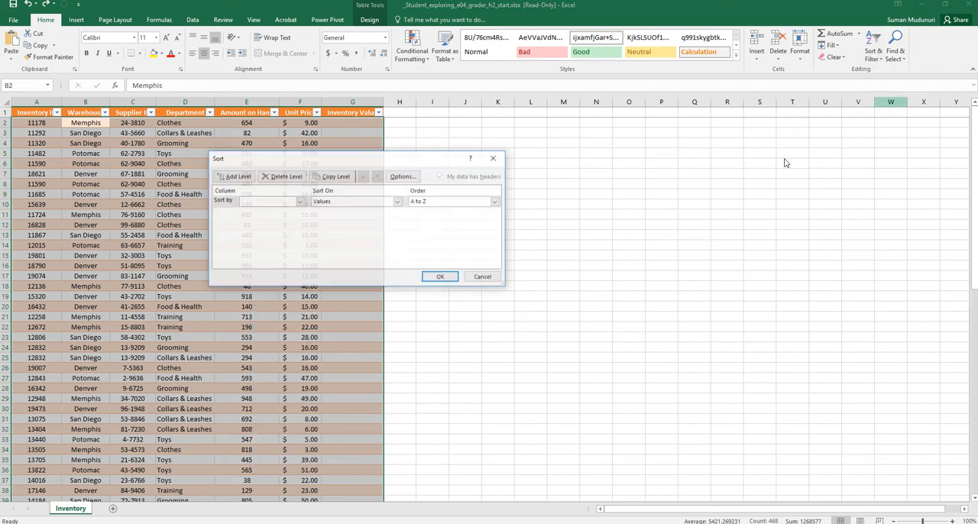
{"action": "left_click", "coordinate": [299, 202]}
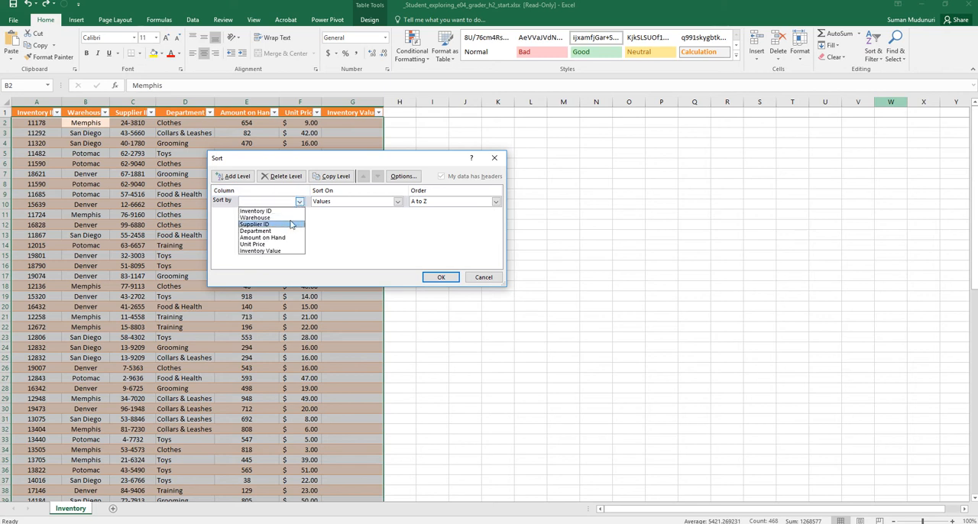
{"action": "left_click", "coordinate": [291, 218]}
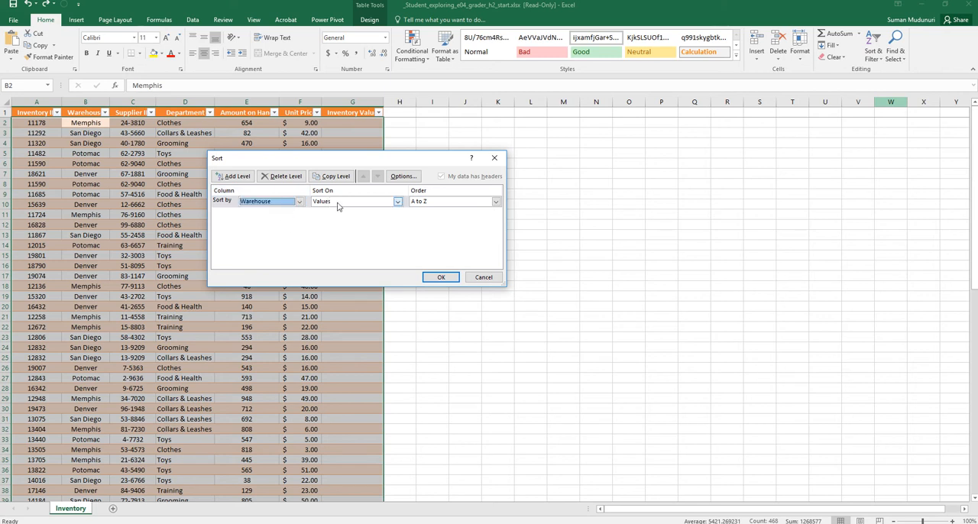
{"action": "left_click", "coordinate": [398, 203]}
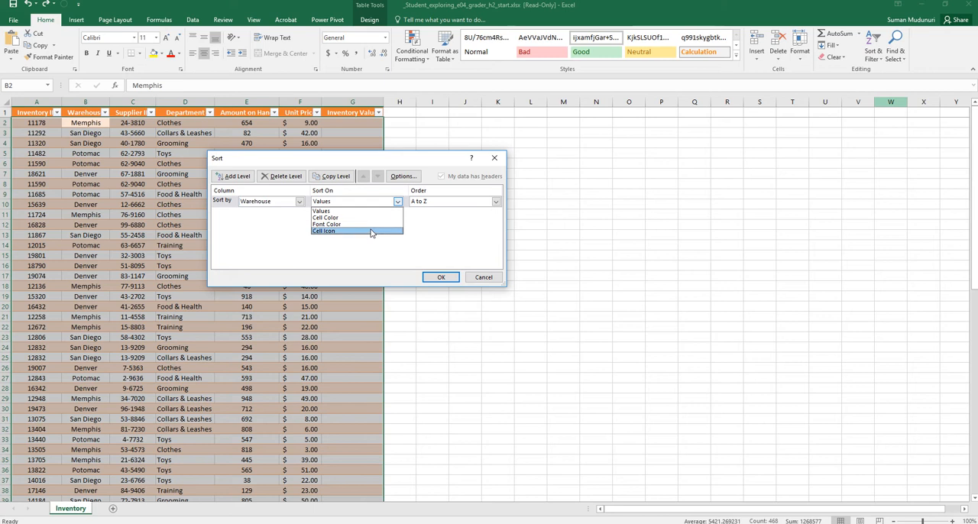
{"action": "left_click", "coordinate": [374, 213]}
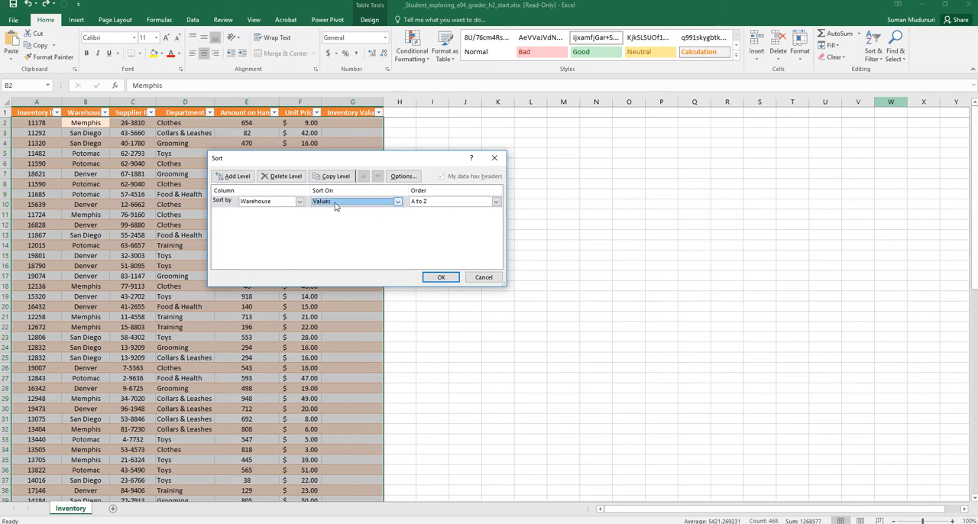
Add a second sort level on Unit Price values, ordered from smallest to largest.
{"action": "left_click", "coordinate": [238, 179]}
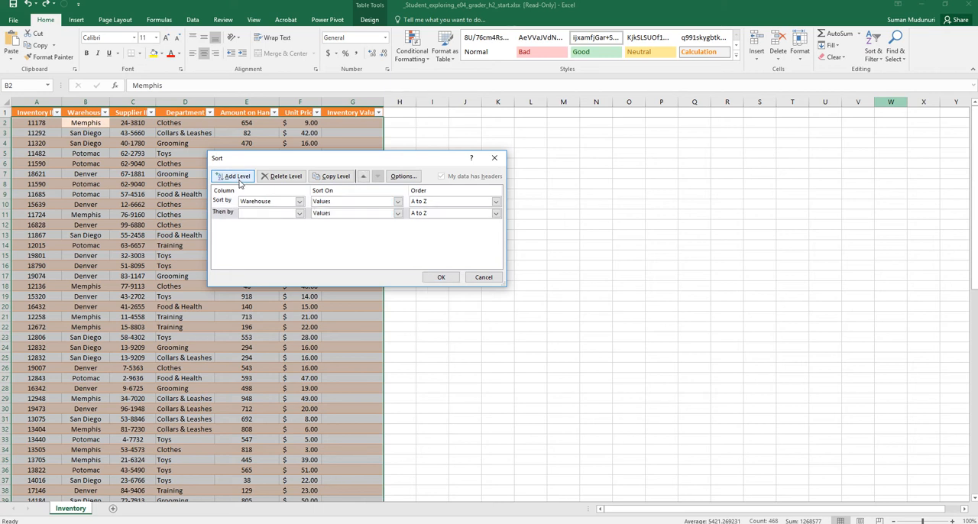
{"action": "left_click", "coordinate": [299, 216]}
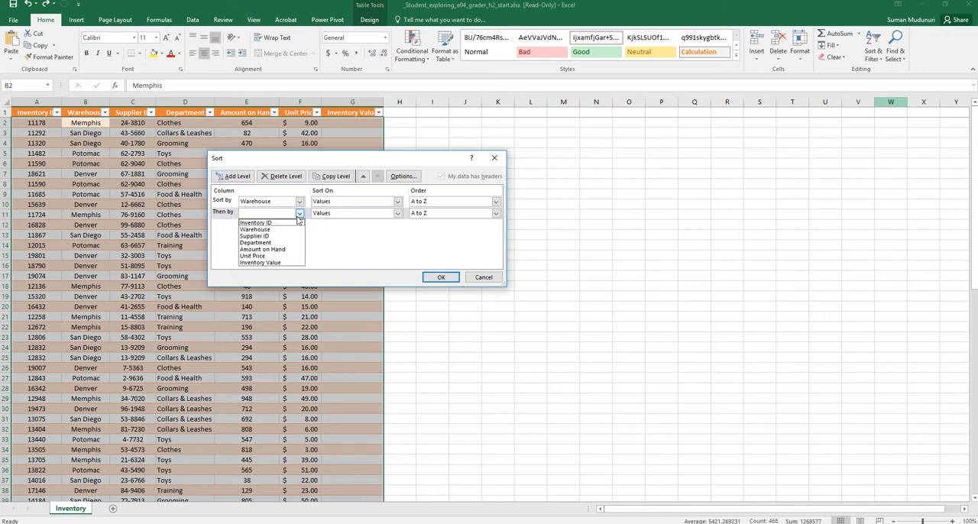
{"action": "left_click", "coordinate": [287, 259]}
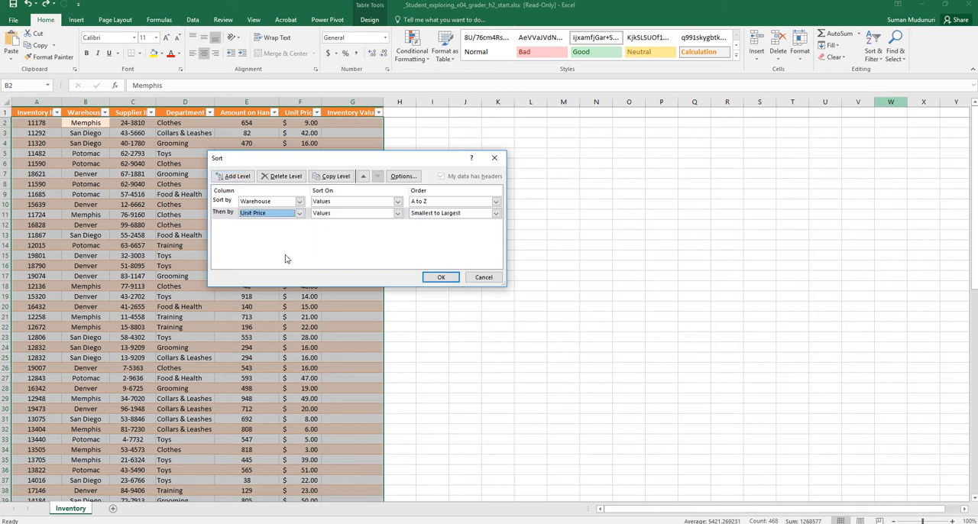
{"action": "left_click", "coordinate": [425, 215]}
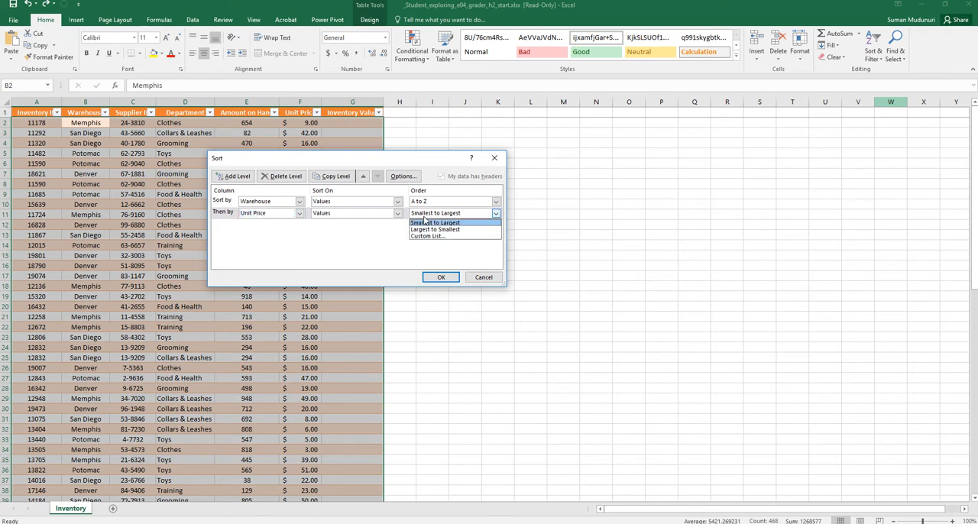
{"action": "left_click", "coordinate": [426, 224]}
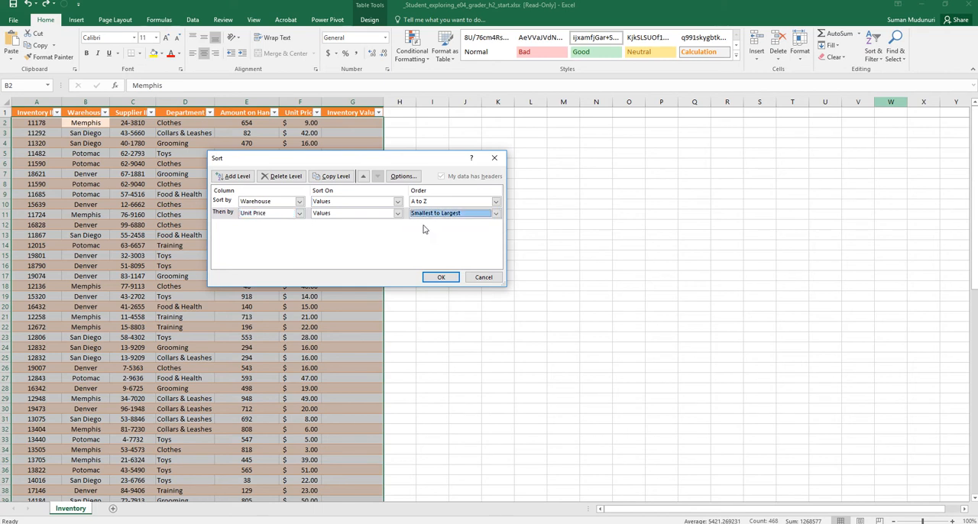
Add a third sort level on the Department column.
{"action": "left_click", "coordinate": [238, 177]}
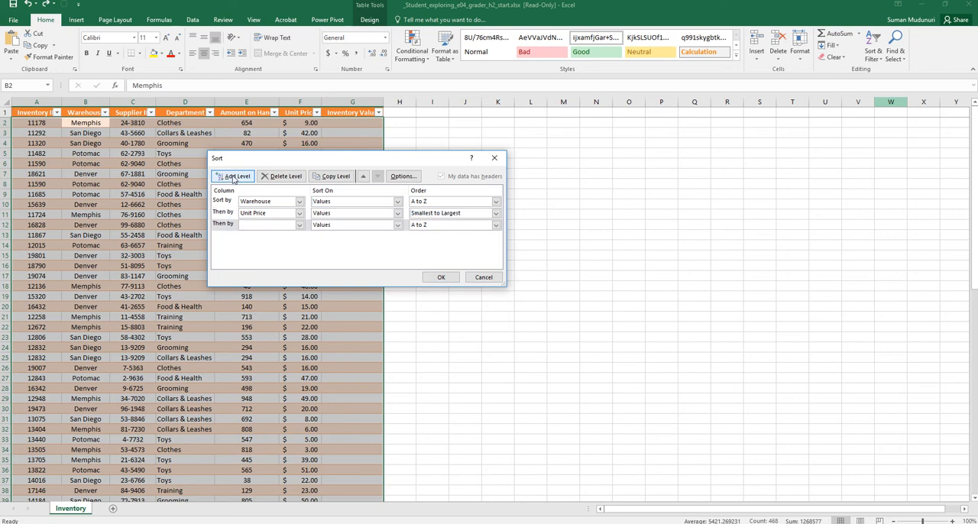
{"action": "left_click", "coordinate": [276, 226]}
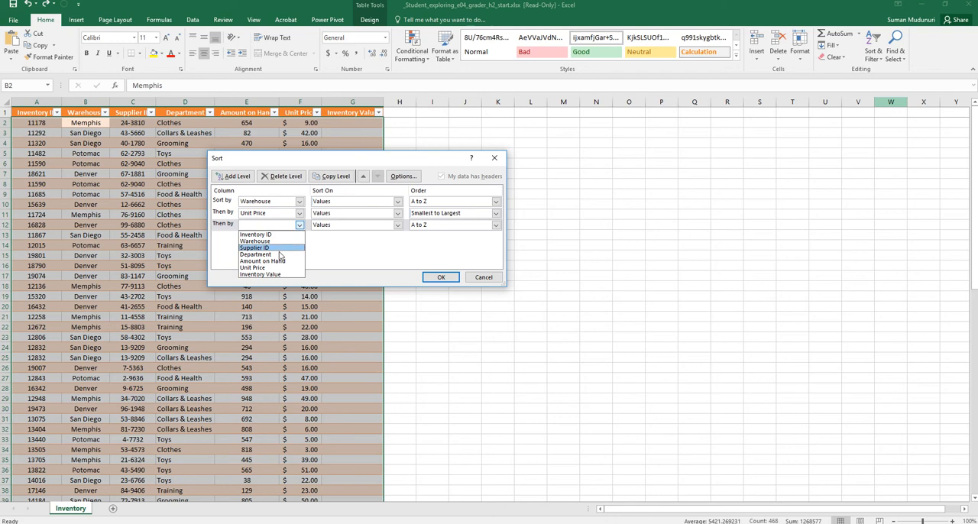
{"action": "left_click", "coordinate": [280, 255]}
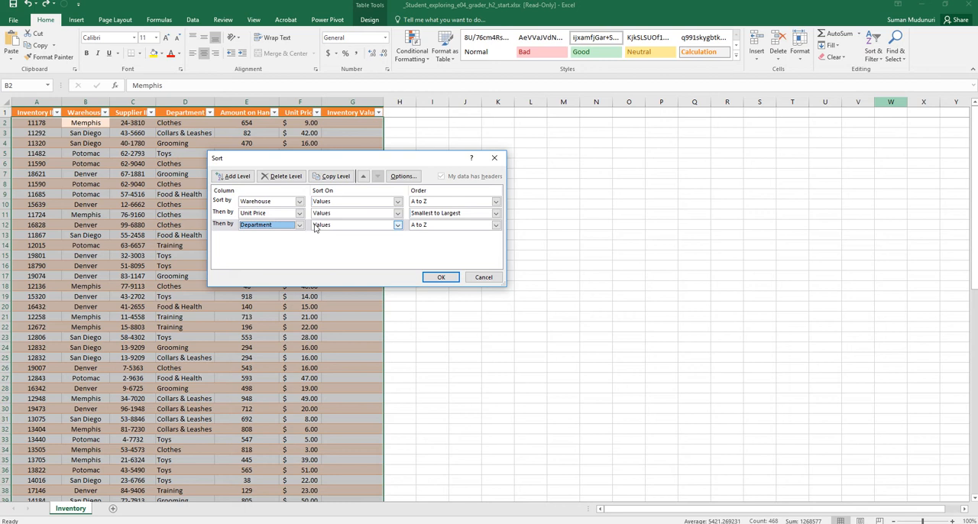
Enter and add a custom list for the Department order, beginning with Food & Health and Collars & Leashes and including Grooming.
{"action": "left_click", "coordinate": [496, 226]}
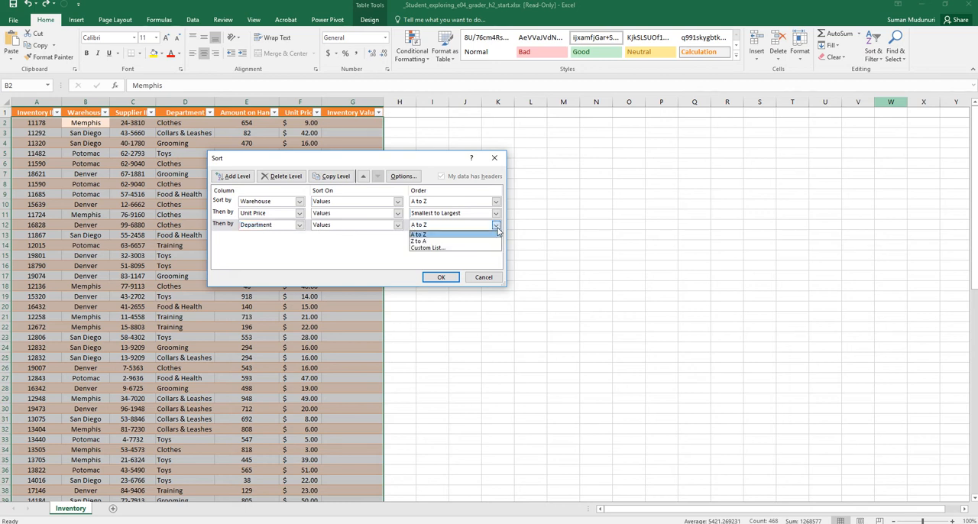
{"action": "left_click", "coordinate": [484, 248]}
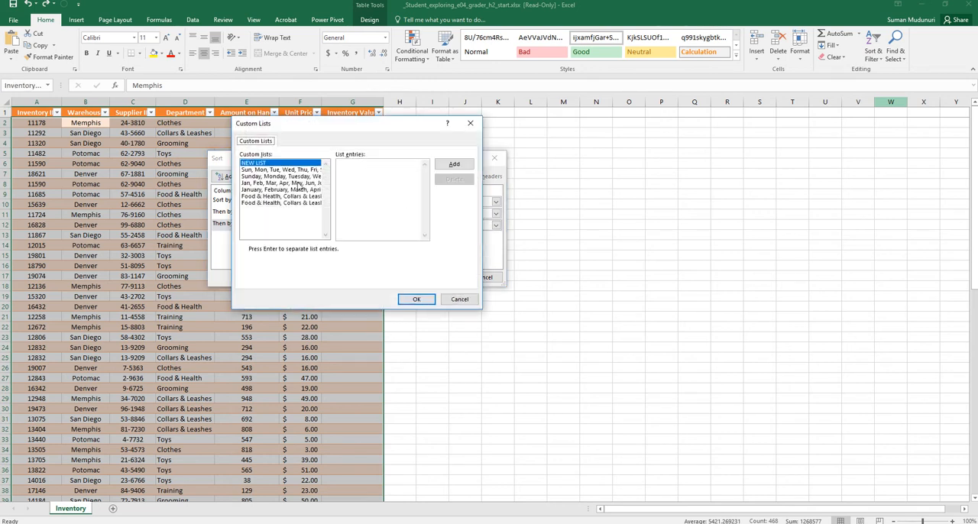
{"action": "left_click", "coordinate": [363, 179]}
{"action": "type", "text": "Food & H"}
{"action": "type", "text": "ealth,Co"}
{"action": "type", "text": "hes"}
{"action": "type", "text": ", "}
{"action": "type", "text": "Grooming"}
{"action": "left_click", "coordinate": [454, 164]}
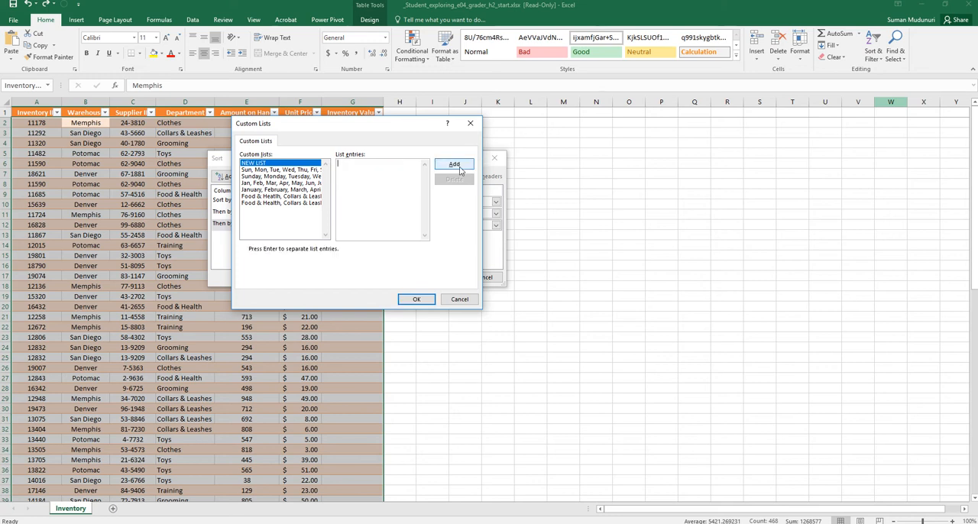
Order Department by the custom list Food & Heatlh, Collars & Leashes, Toys, Clothes, Training, Gooming, and apply the three-level sort.
{"action": "left_click", "coordinate": [282, 197]}
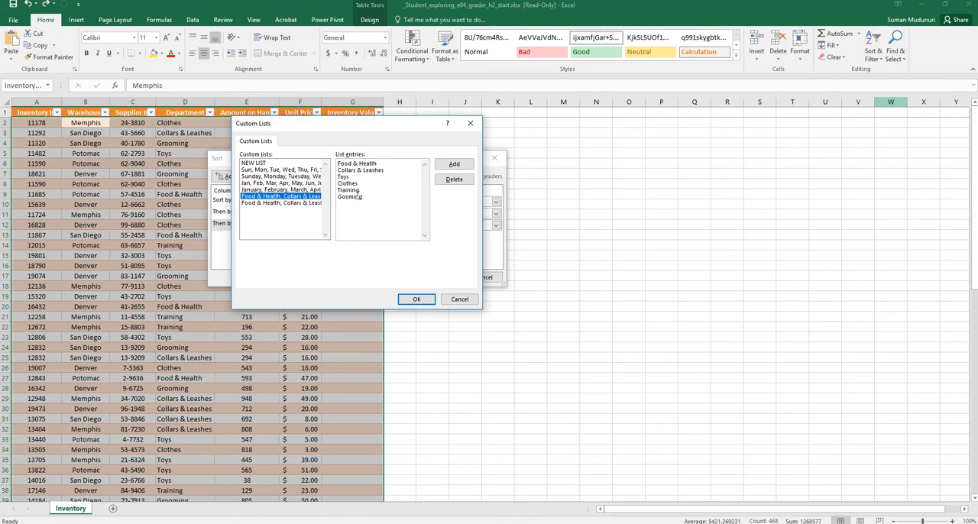
{"action": "left_click", "coordinate": [414, 302]}
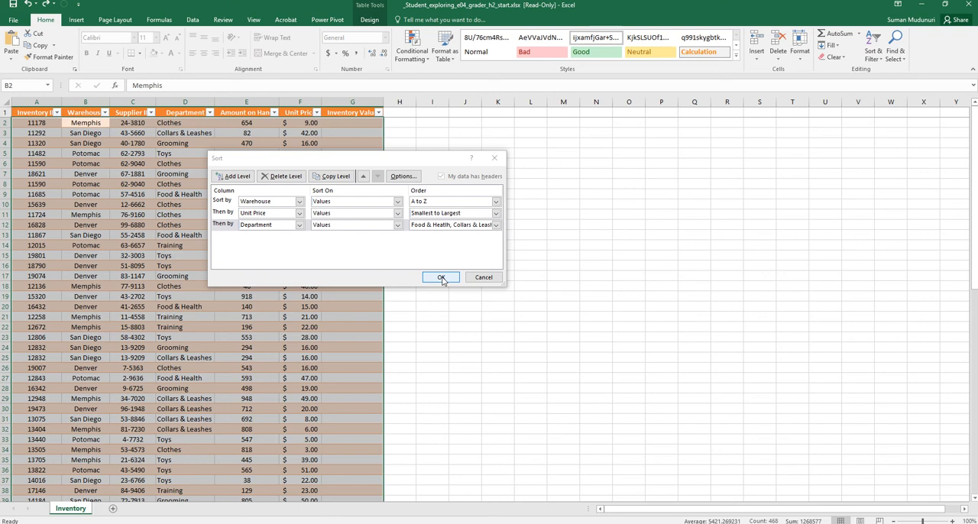
{"action": "left_click", "coordinate": [441, 278]}
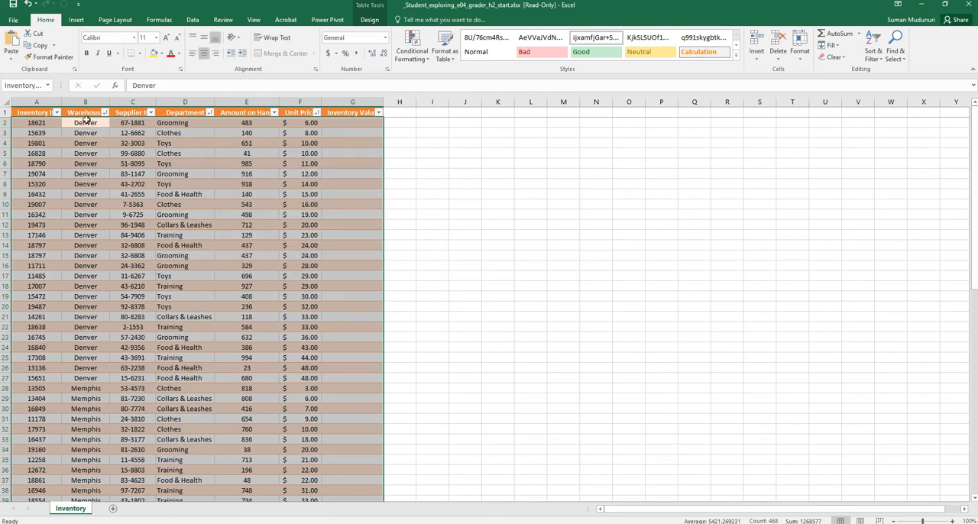
Examine the Warehouse, Unit Price and Department order of the Denver rows, including the departments of the two $24.00 rows.
{"action": "left_click_drag", "start_coordinate": [86, 121], "coordinate": [86, 386]}
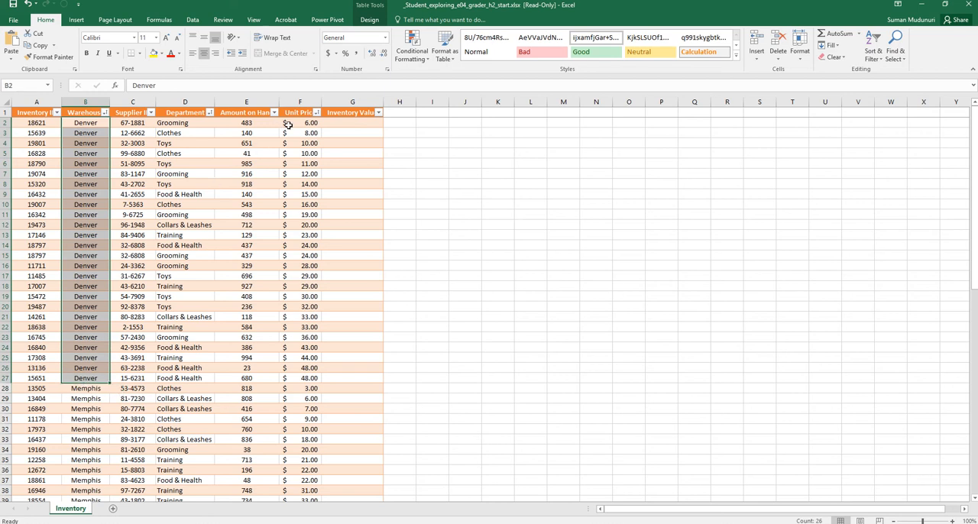
{"action": "left_click_drag", "start_coordinate": [289, 125], "coordinate": [291, 377]}
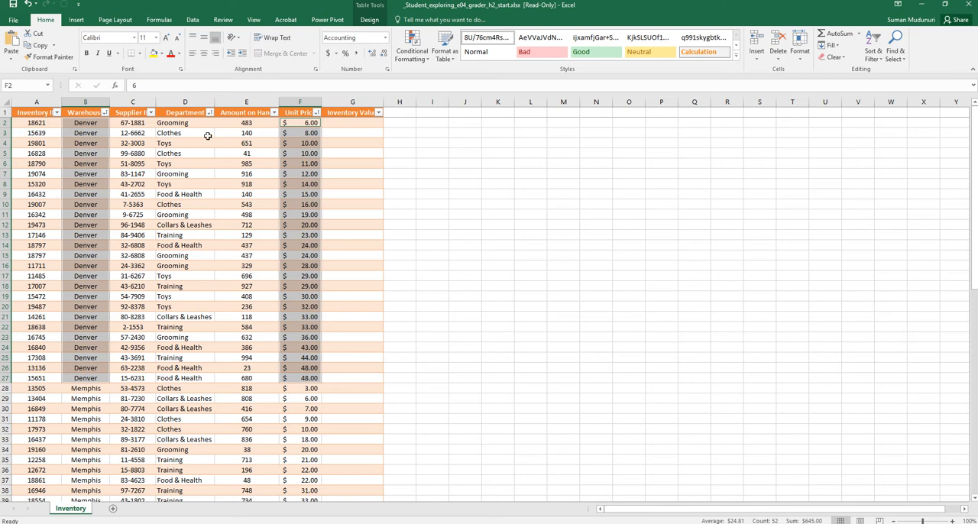
{"action": "left_click", "coordinate": [186, 123], "text": "ctrl"}
{"action": "left_click_drag", "start_coordinate": [186, 123], "coordinate": [192, 377]}
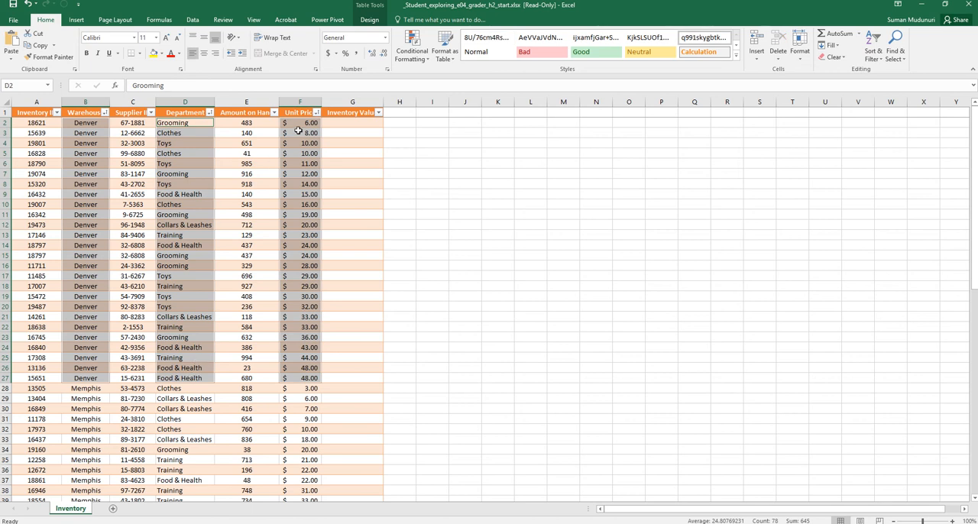
{"action": "left_click", "coordinate": [180, 143]}
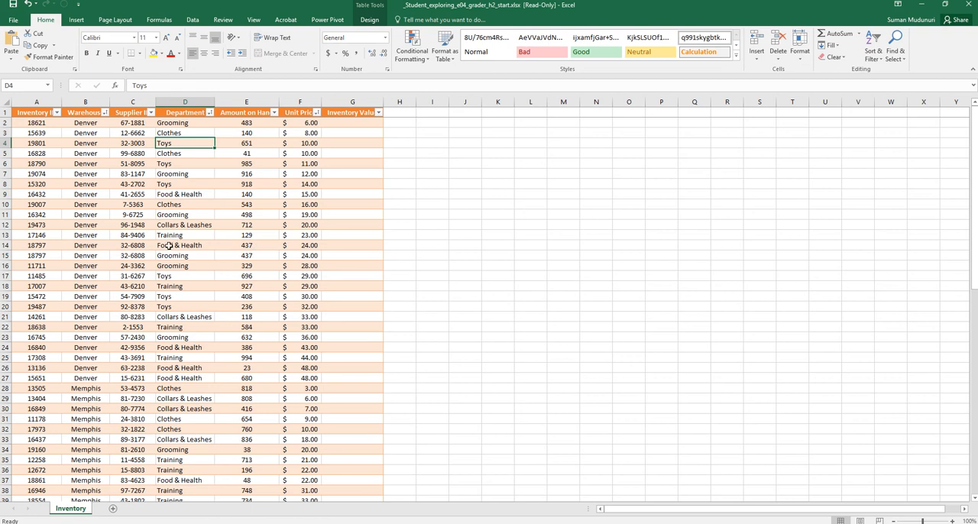
{"action": "left_click_drag", "start_coordinate": [170, 246], "coordinate": [169, 259]}
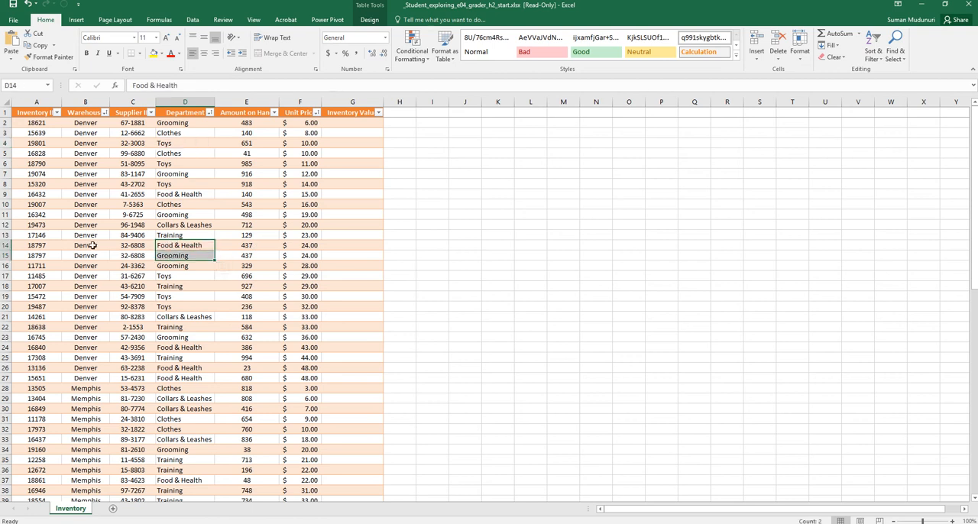
{"action": "left_click", "coordinate": [311, 246]}
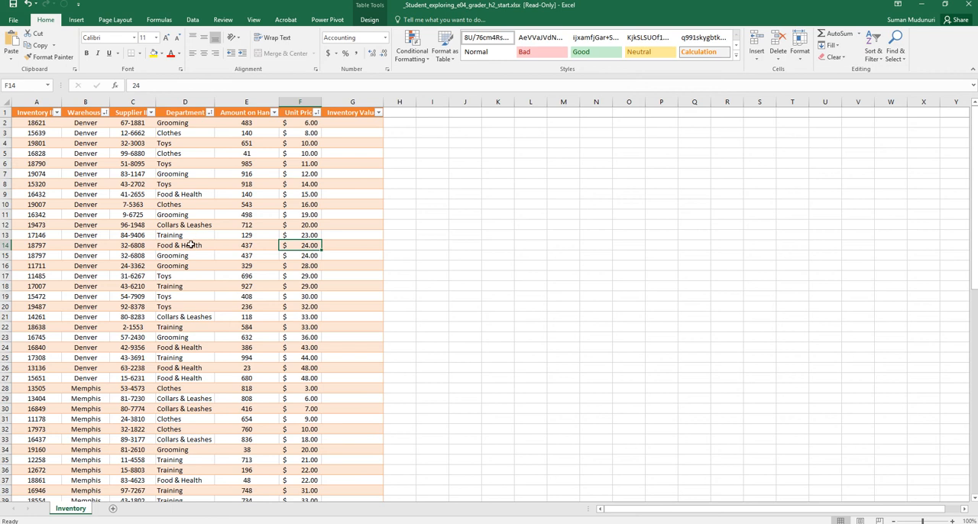
{"action": "left_click_drag", "start_coordinate": [192, 245], "coordinate": [191, 254]}
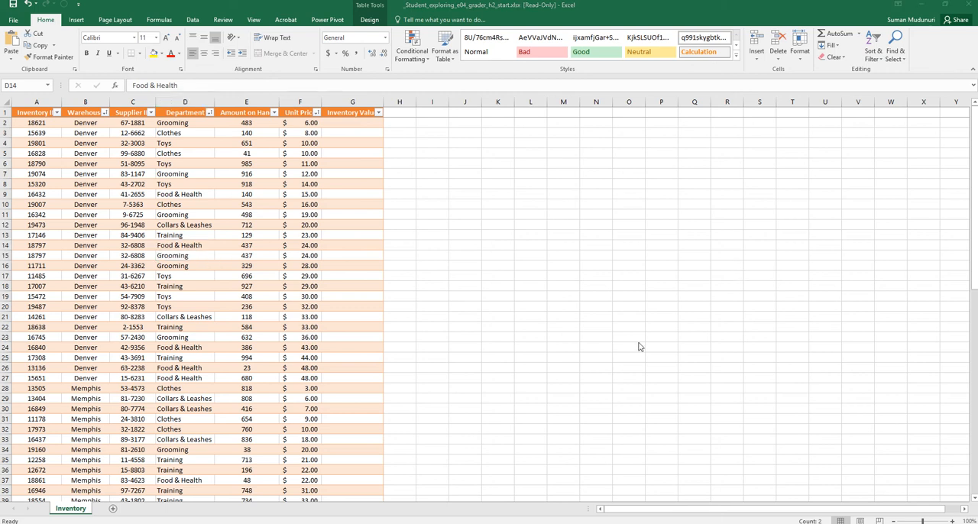
Remove duplicate rows from the Inventory2018 table, comparing all columns and treating the first row as headers.
{"action": "mouse_move", "coordinate": [490, 1]}
{"action": "left_click", "coordinate": [378, 21]}
{"action": "left_click", "coordinate": [373, 20]}
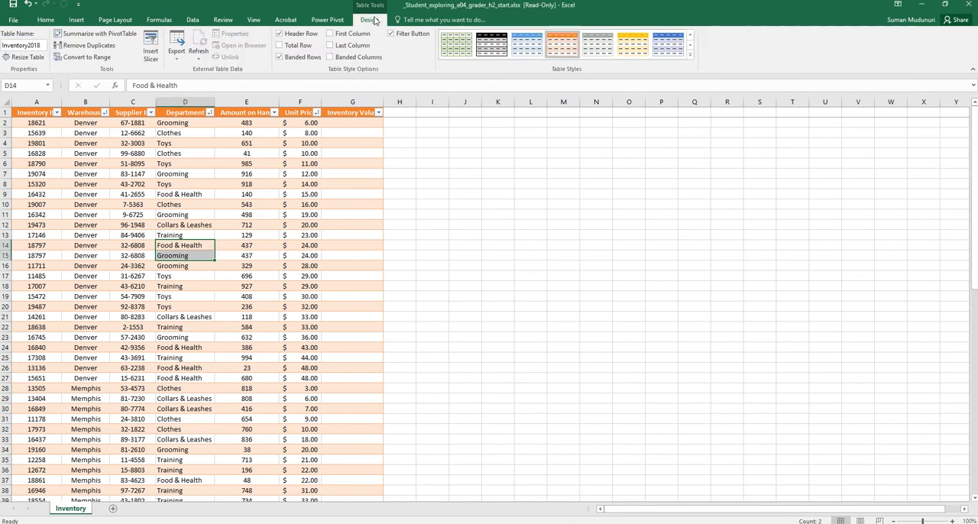
{"action": "left_click", "coordinate": [332, 224]}
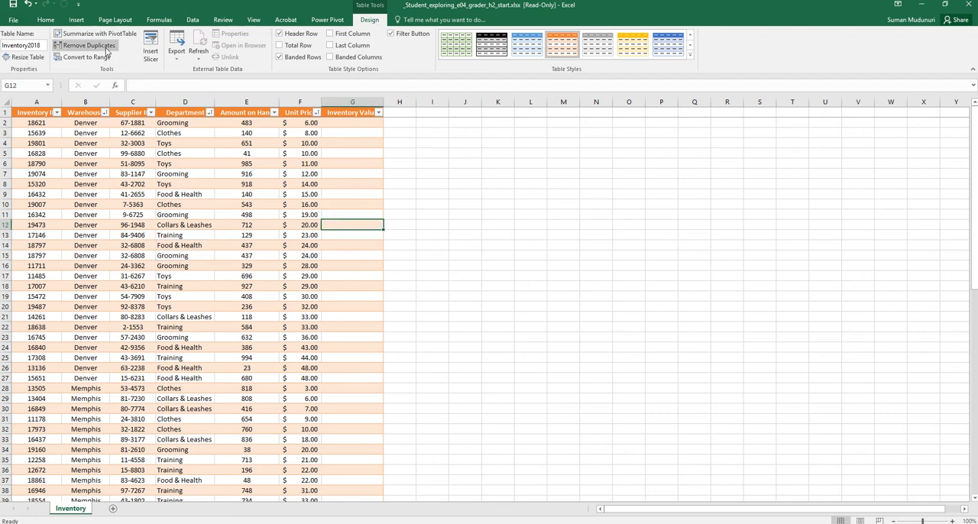
{"action": "left_click", "coordinate": [107, 46]}
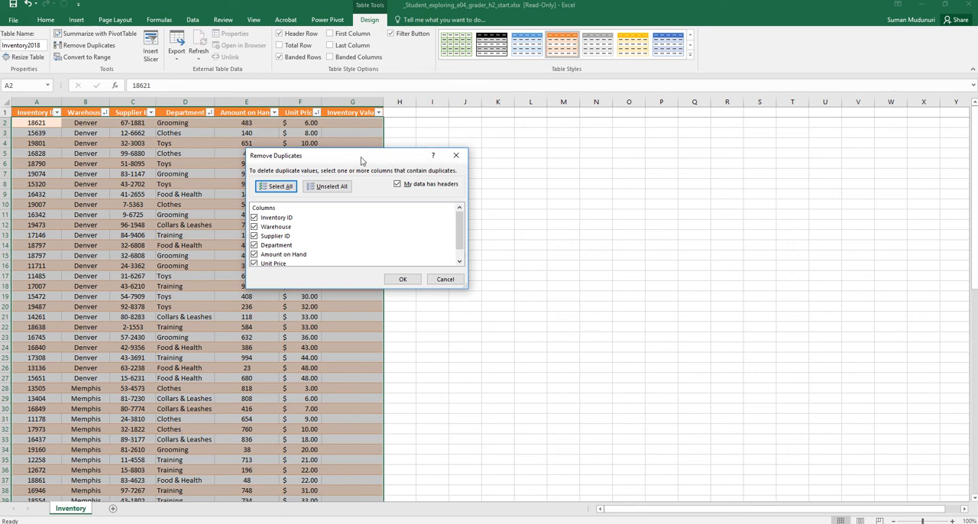
{"action": "left_click_drag", "start_coordinate": [362, 160], "coordinate": [446, 145]}
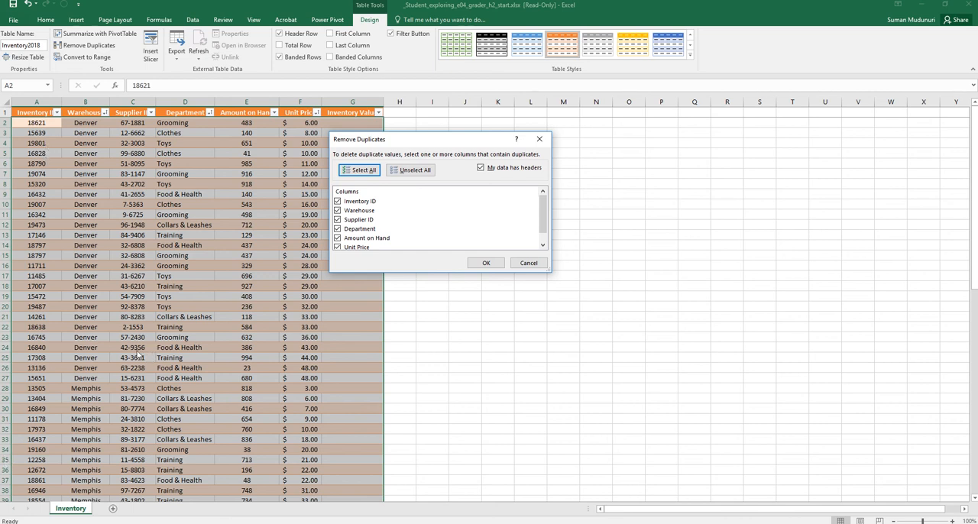
{"action": "left_click", "coordinate": [485, 264]}
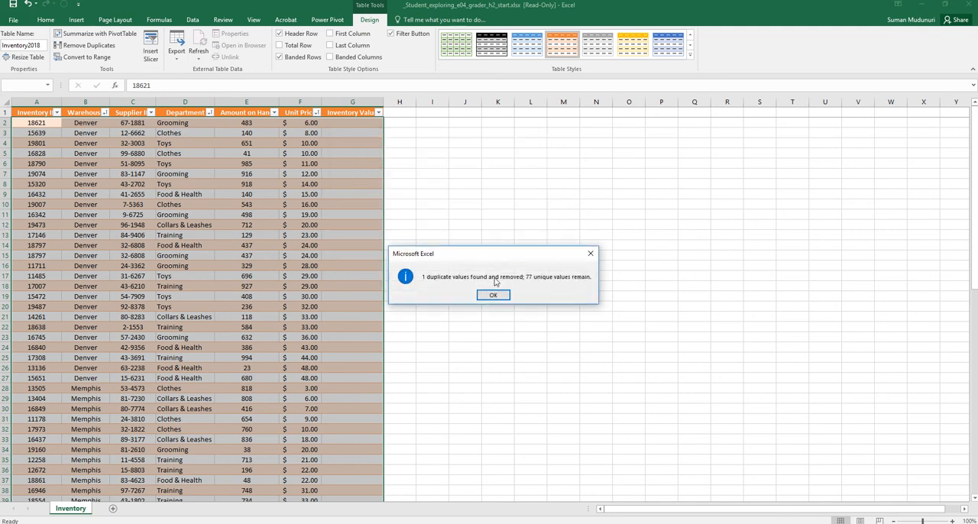
{"action": "left_click_drag", "start_coordinate": [496, 262], "coordinate": [328, 148]}
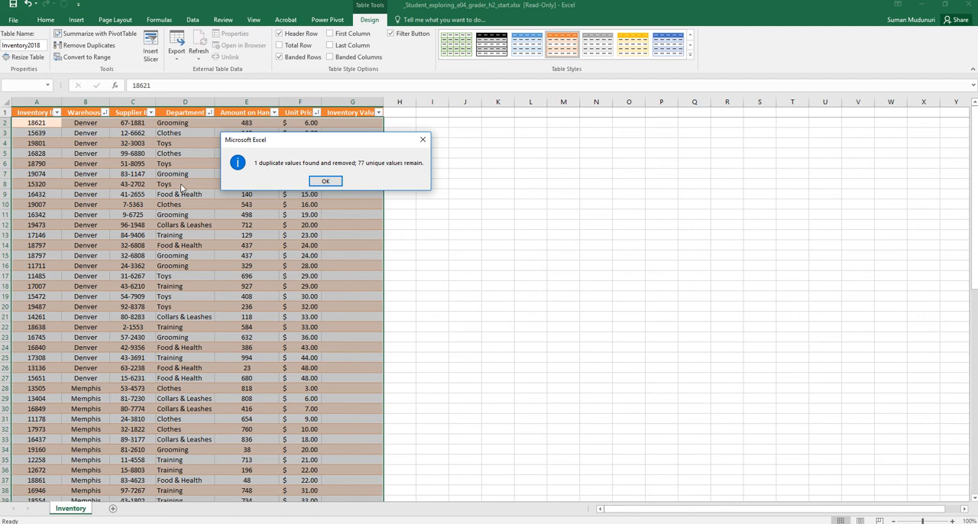
{"action": "left_click", "coordinate": [325, 182]}
{"action": "mouse_move", "coordinate": [976, 199]}
{"action": "left_mouse_down"}
{"action": "mouse_move", "coordinate": [976, 228]}
{"action": "mouse_move", "coordinate": [976, 197]}
{"action": "left_mouse_up"}
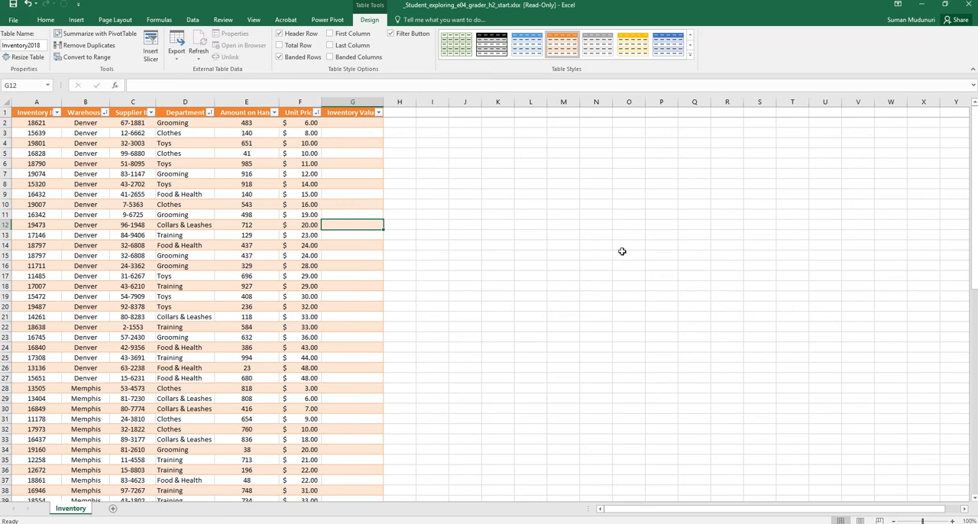
{"action": "mouse_move", "coordinate": [403, 2]}
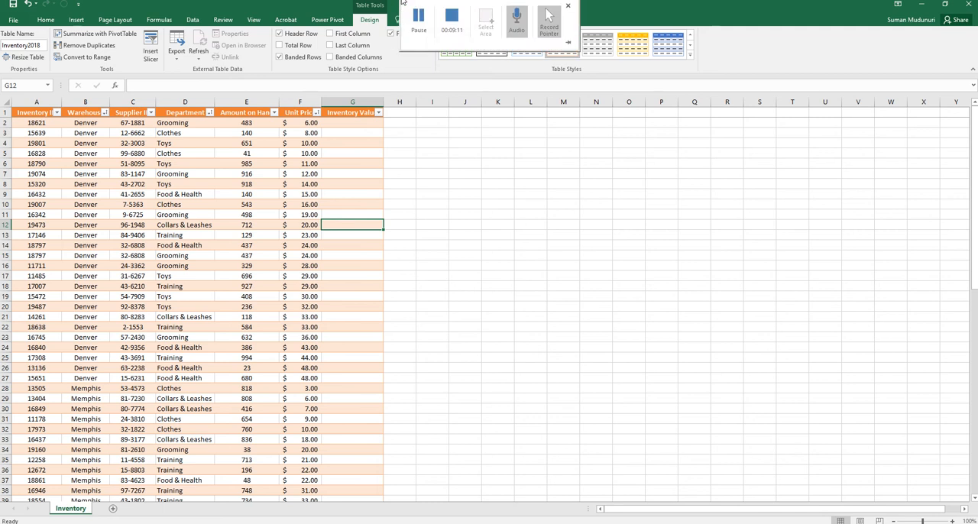